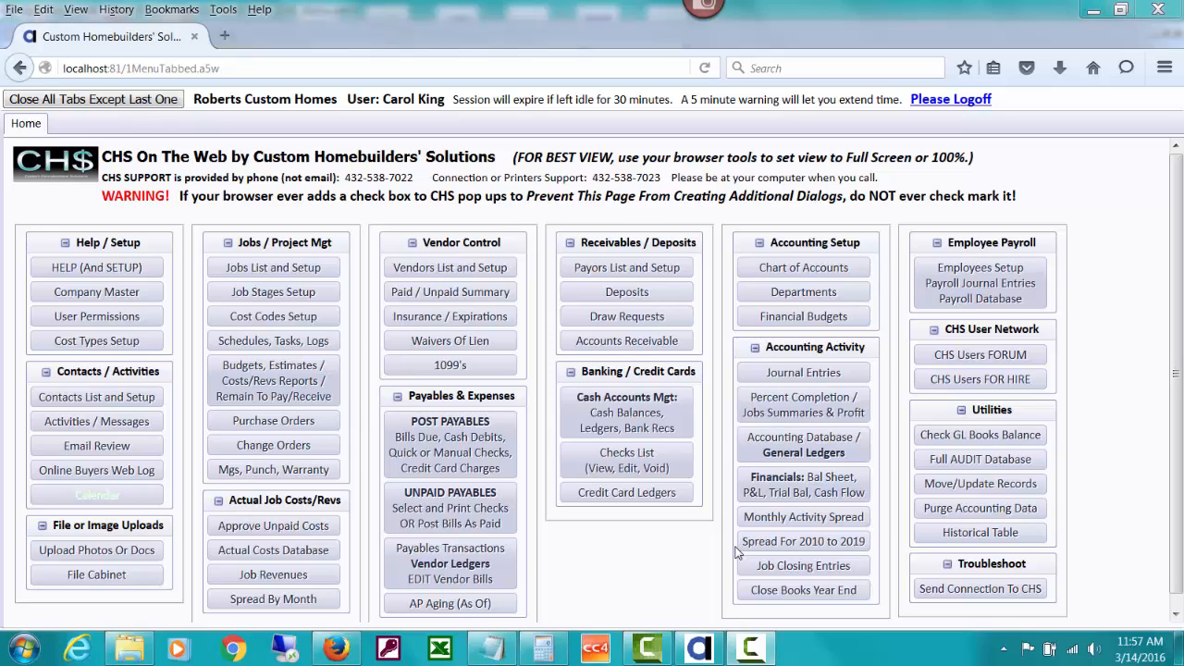
Start a new quick payables bill without job costs for the vendor PROBUILD
click(483, 460)
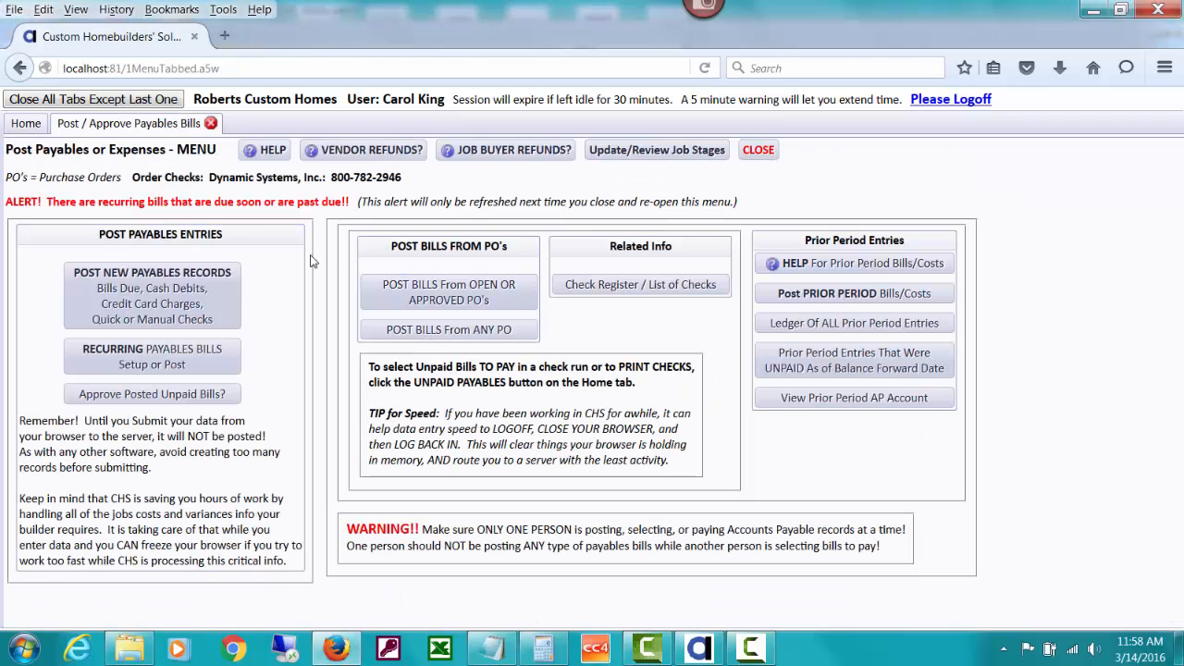
click(219, 290)
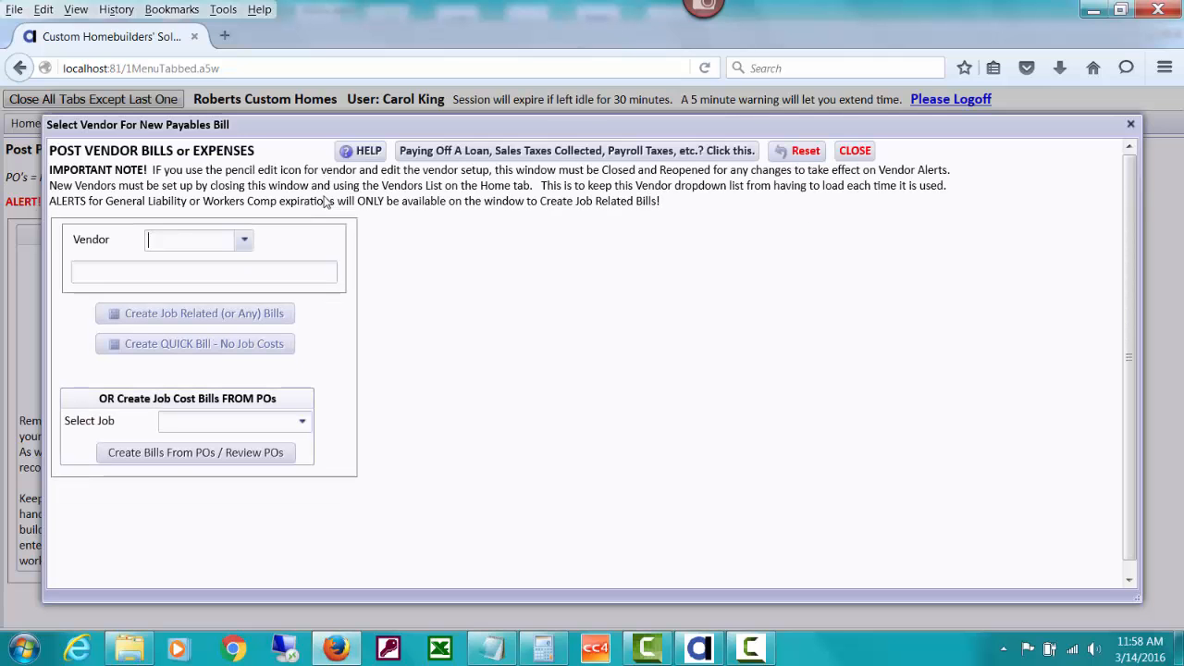
text(pro)
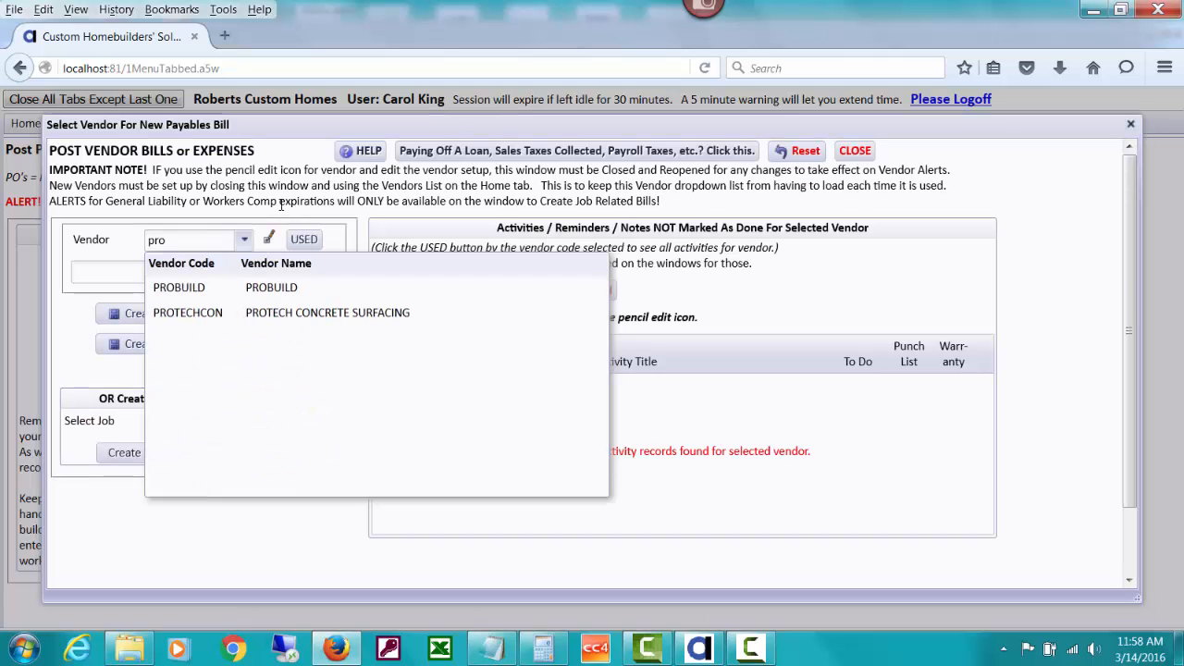
click(273, 294)
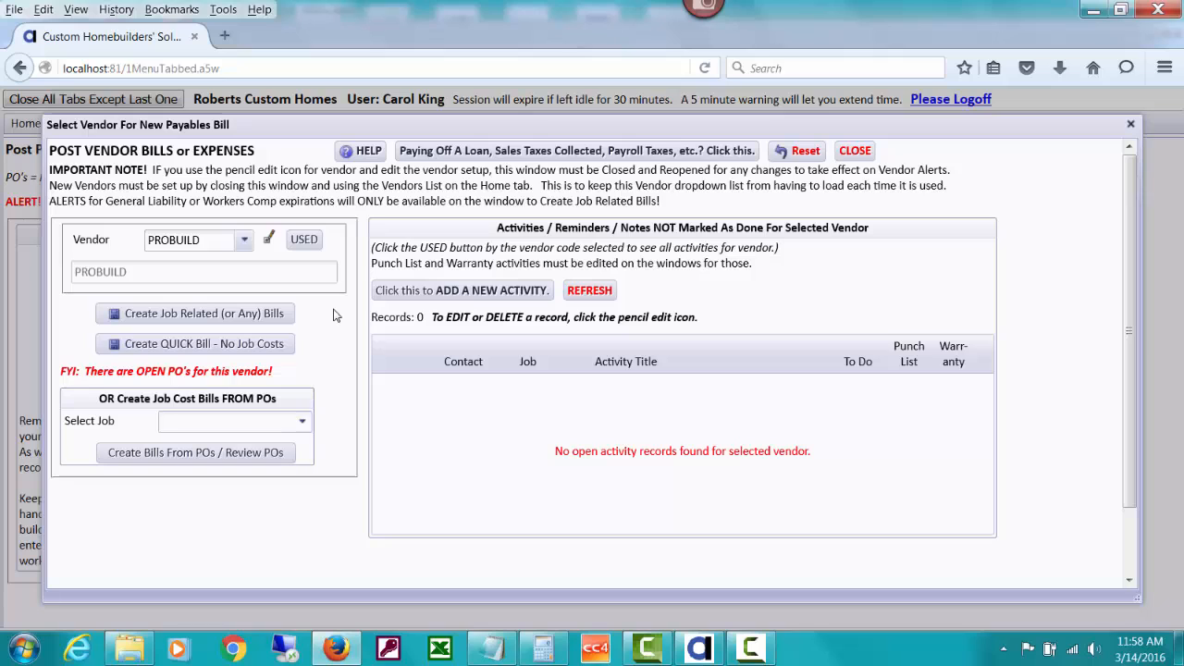
click(268, 347)
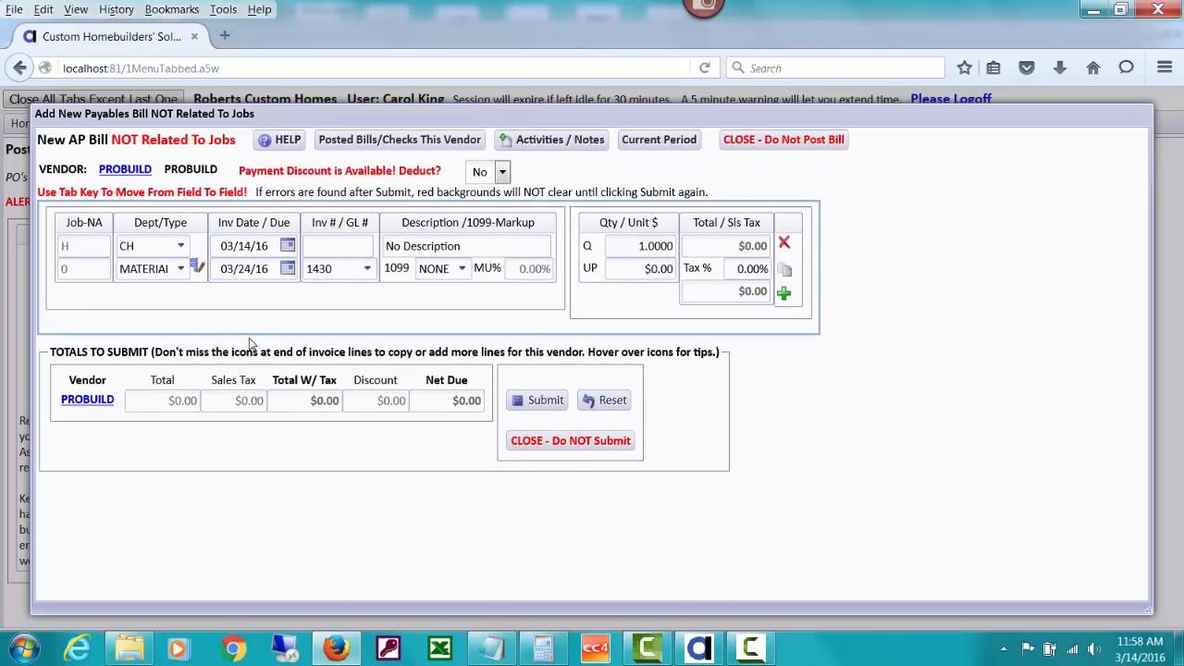
Set the bill line's cost type to OTHER and its invoice date to 02/01/16, acknowledging the due date message
click(182, 271)
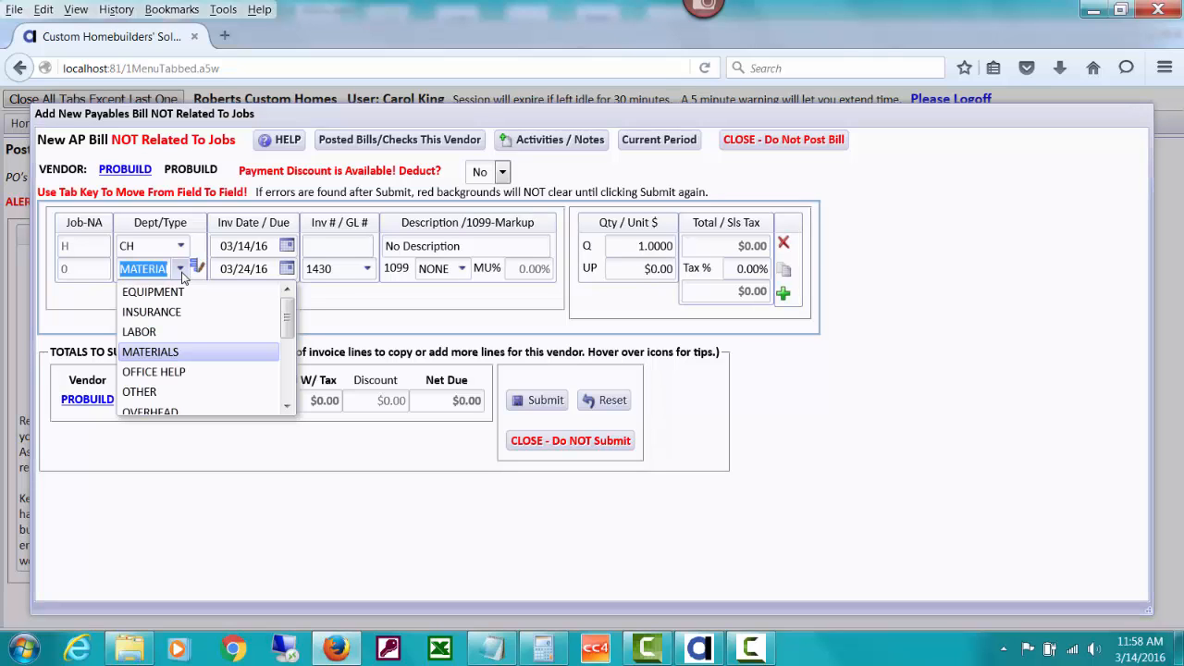
click(218, 396)
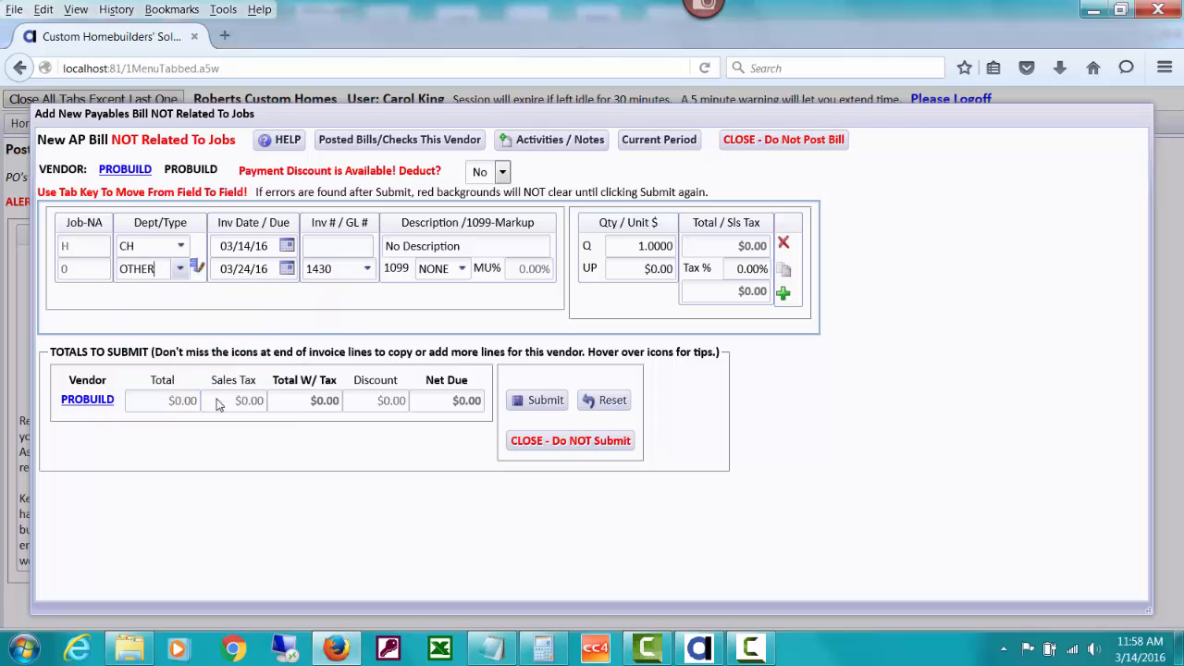
click(287, 246)
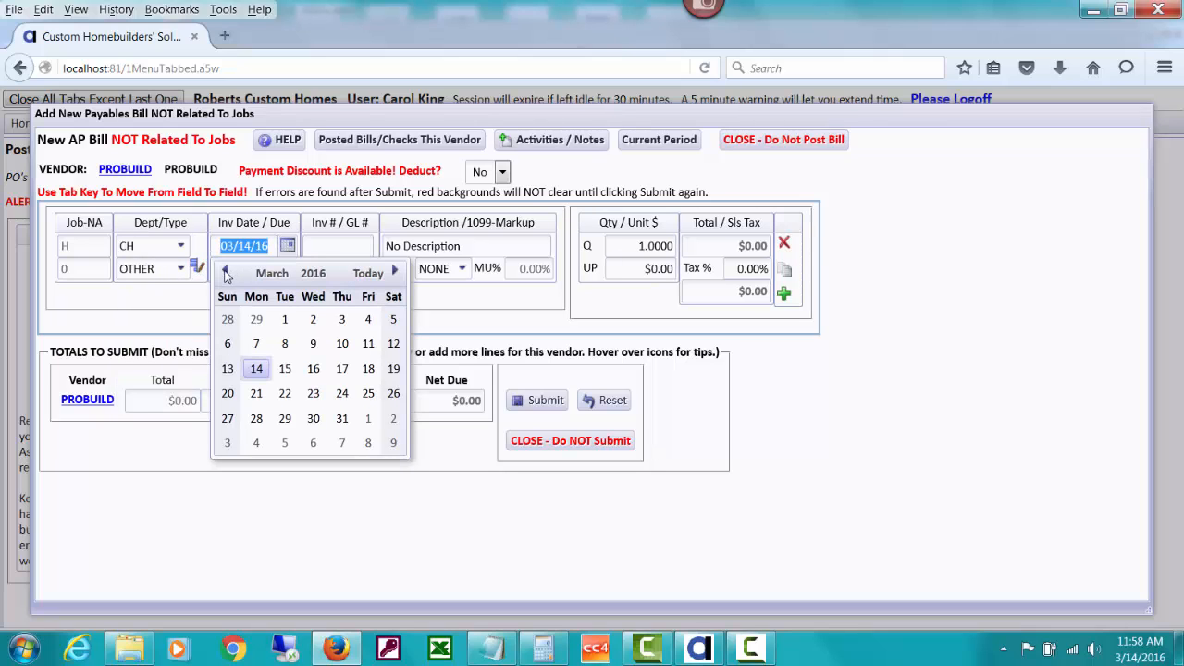
click(225, 272)
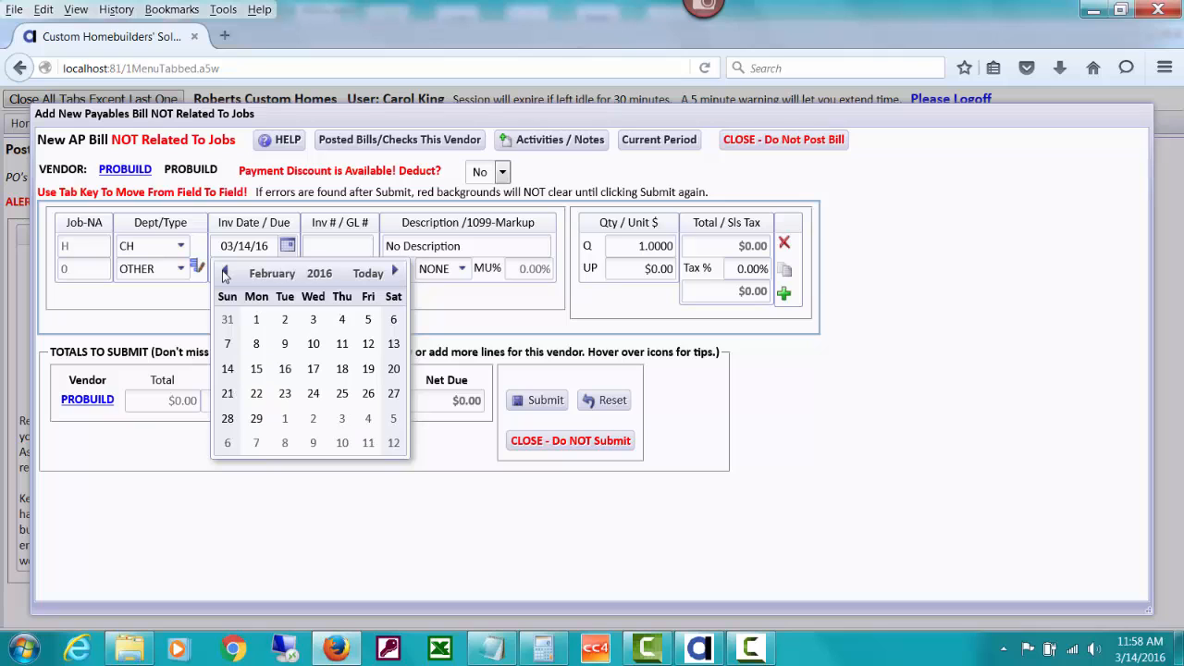
click(256, 319)
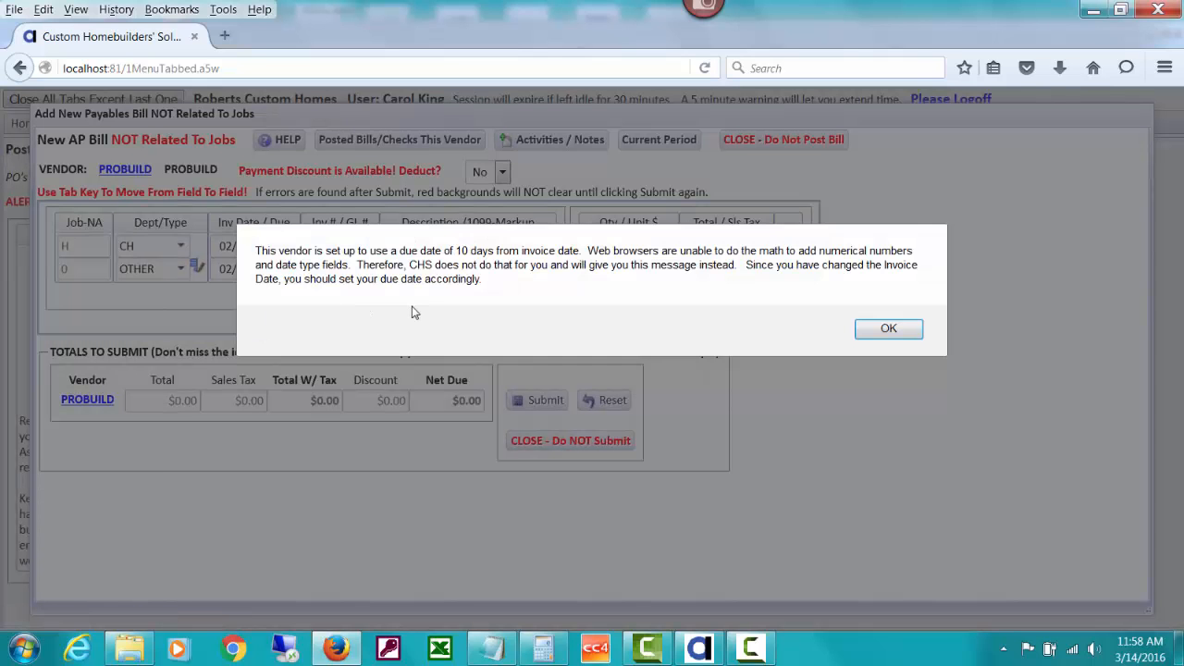
click(860, 330)
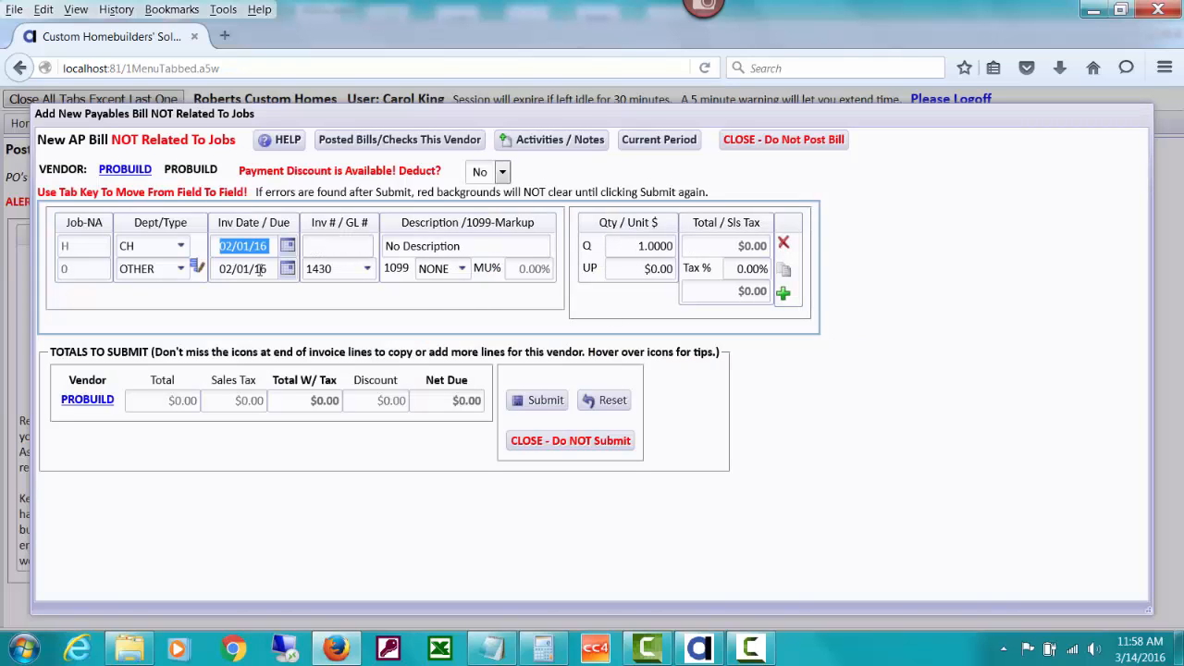
Enter DEPOSIT as the invoice number and "ProBuild - Up front deposit" as the line's description
click(308, 245)
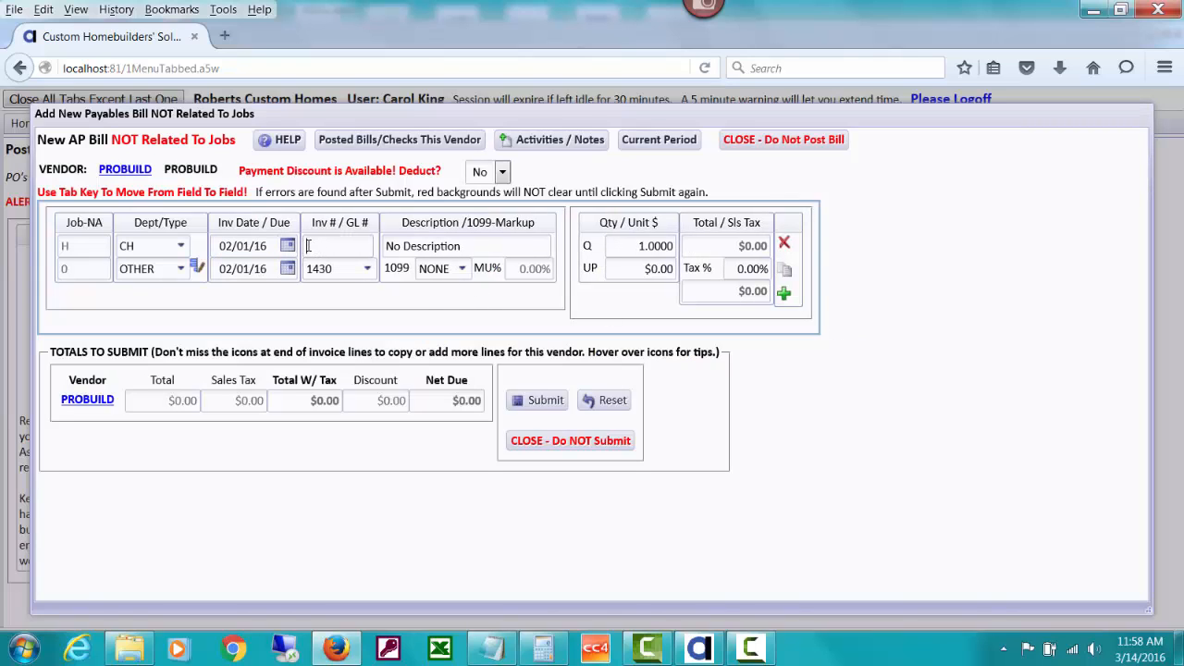
text(DEPOSIT)
key(Tab)
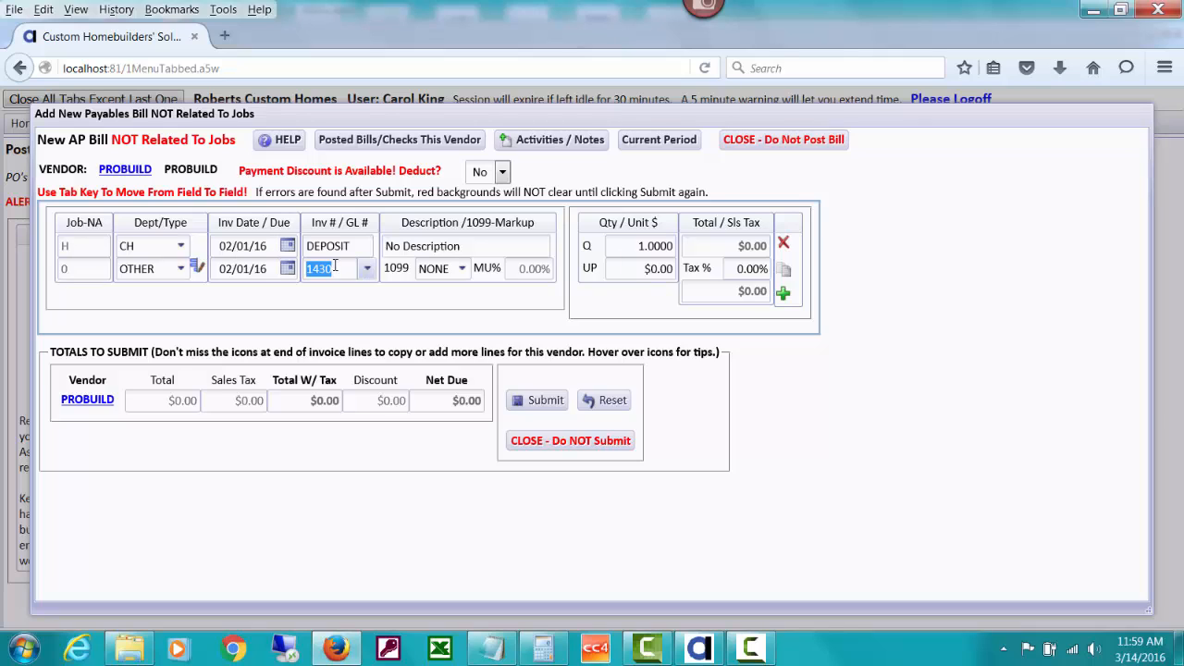
click(471, 245)
drag(461, 246, 378, 247)
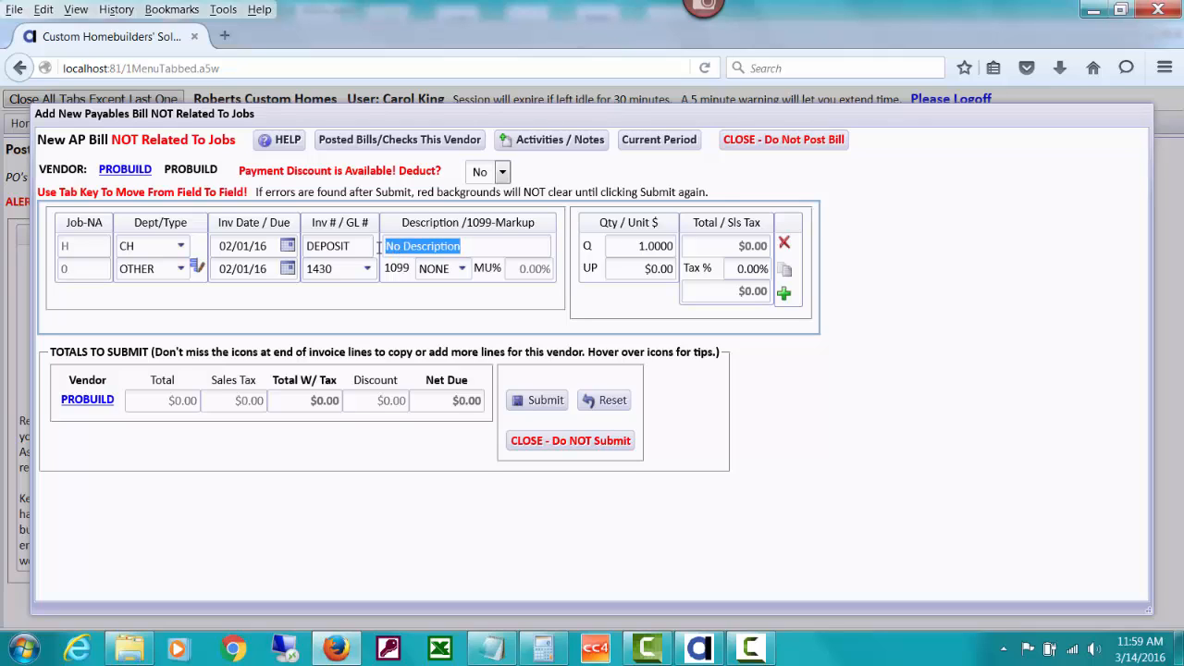
text(ProBu)
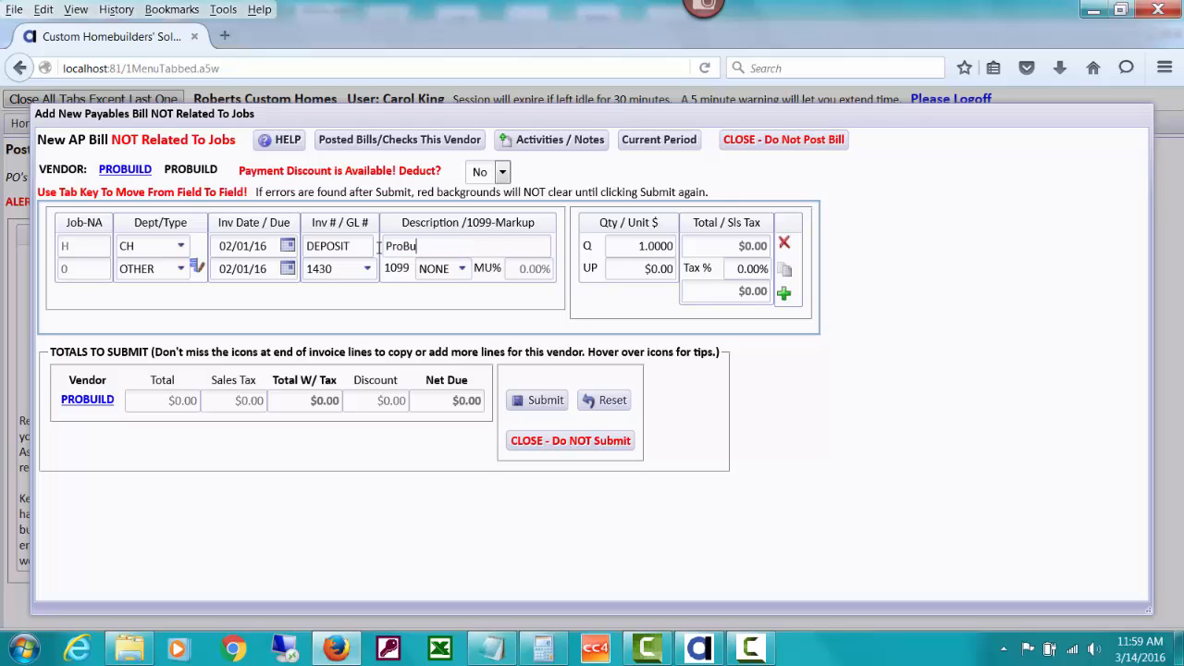
text(ild - Up front deposit)
Set the deposit line's unit price to $30,000
key(Tab)
key(Tab)
key(Tab)
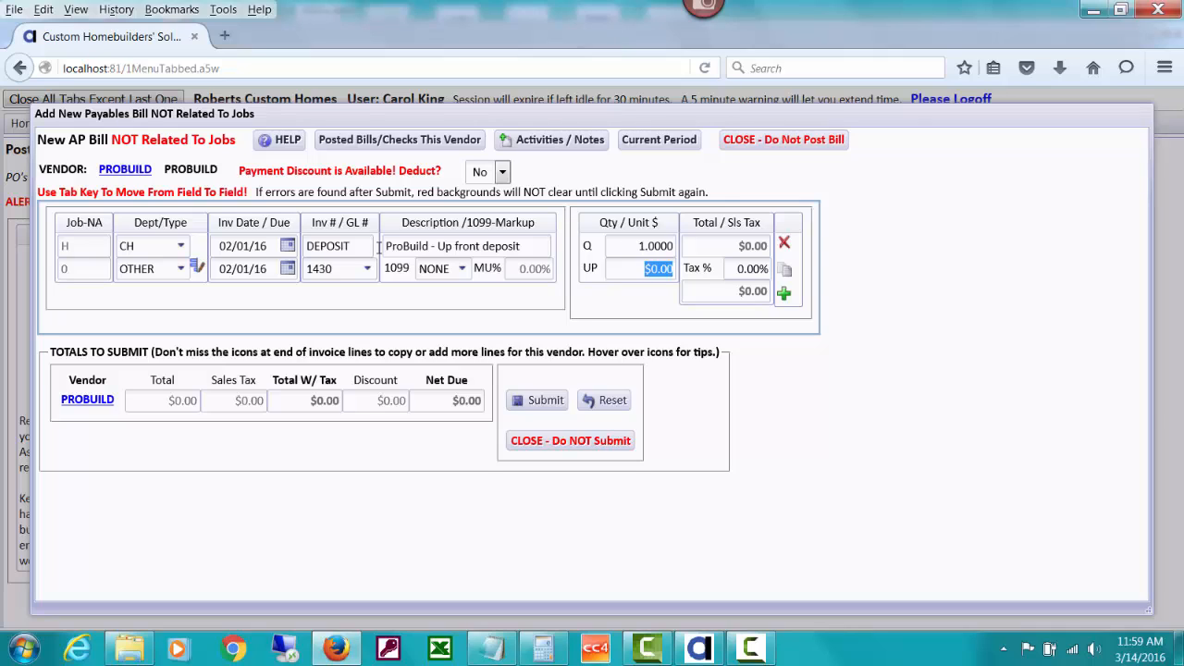
text(30000)
key(Tab)
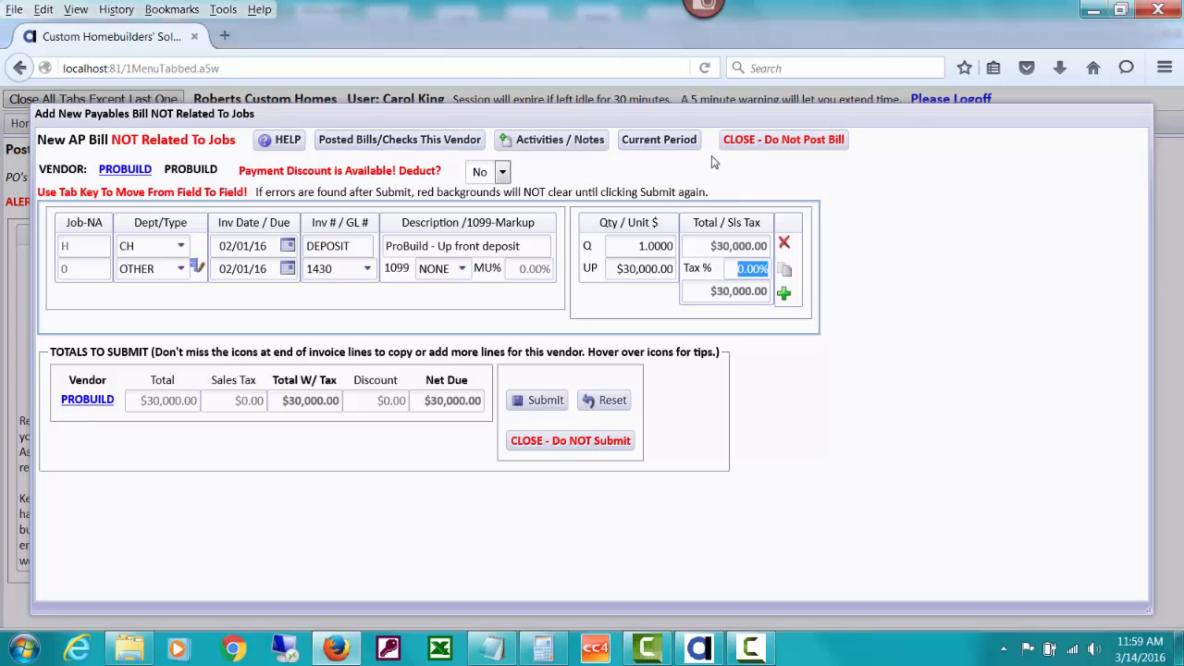
Duplicate the deposit line and set the copy's unit price to -30000
click(784, 270)
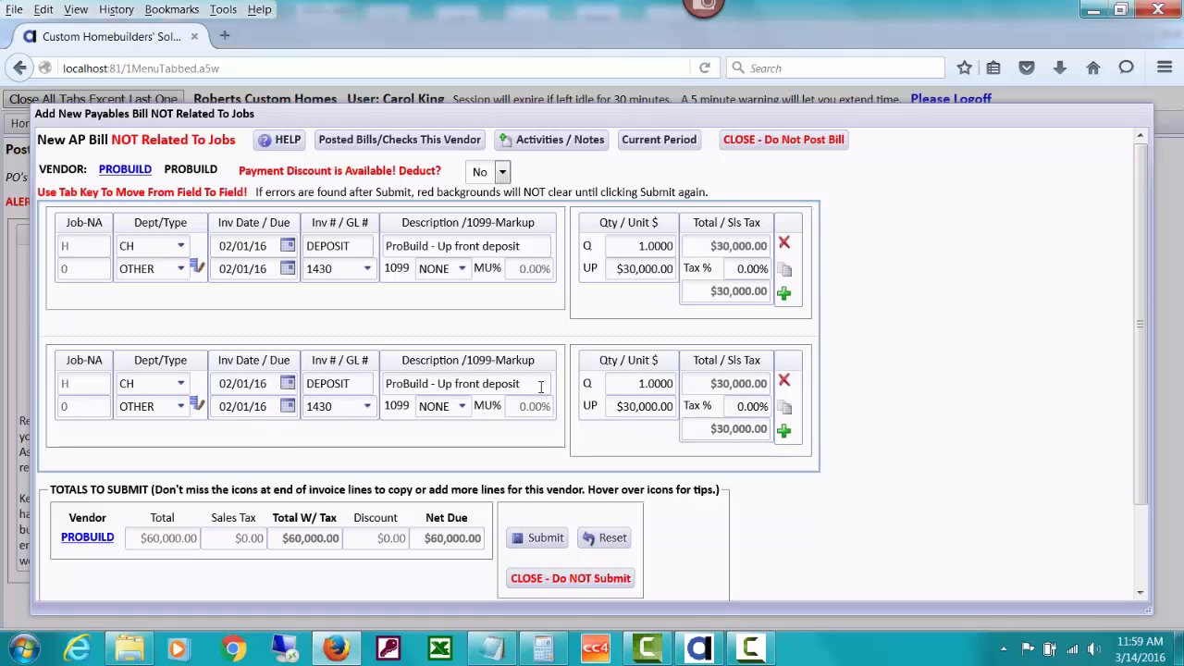
click(611, 405)
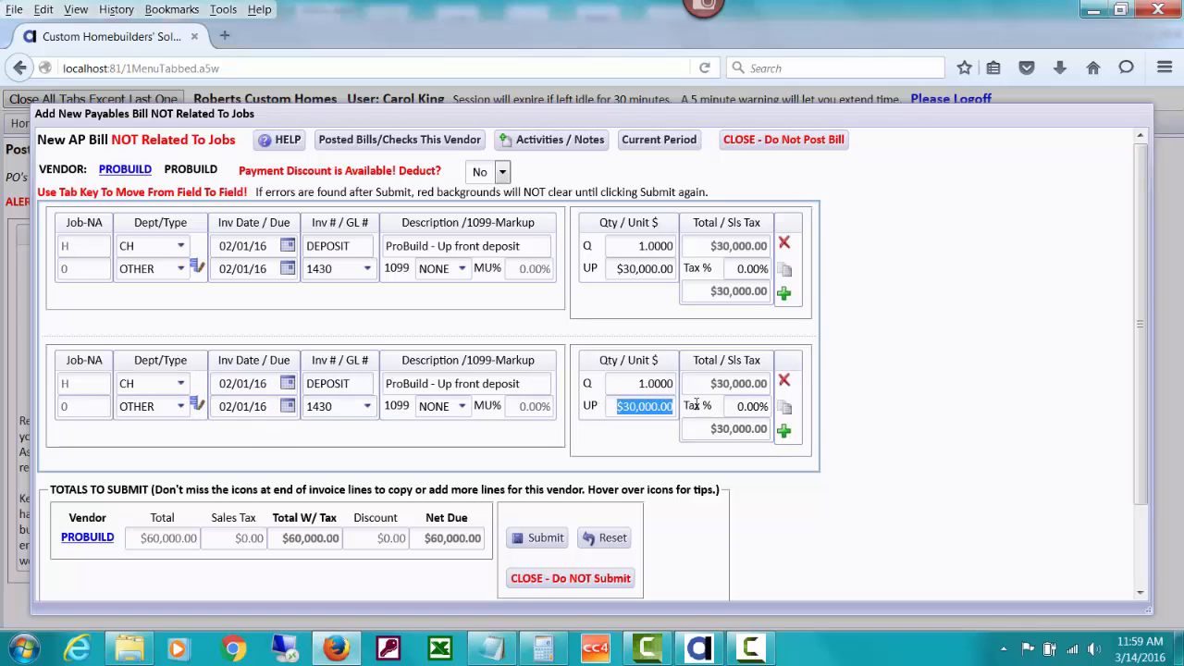
key(BackSpace)
text(-30000)
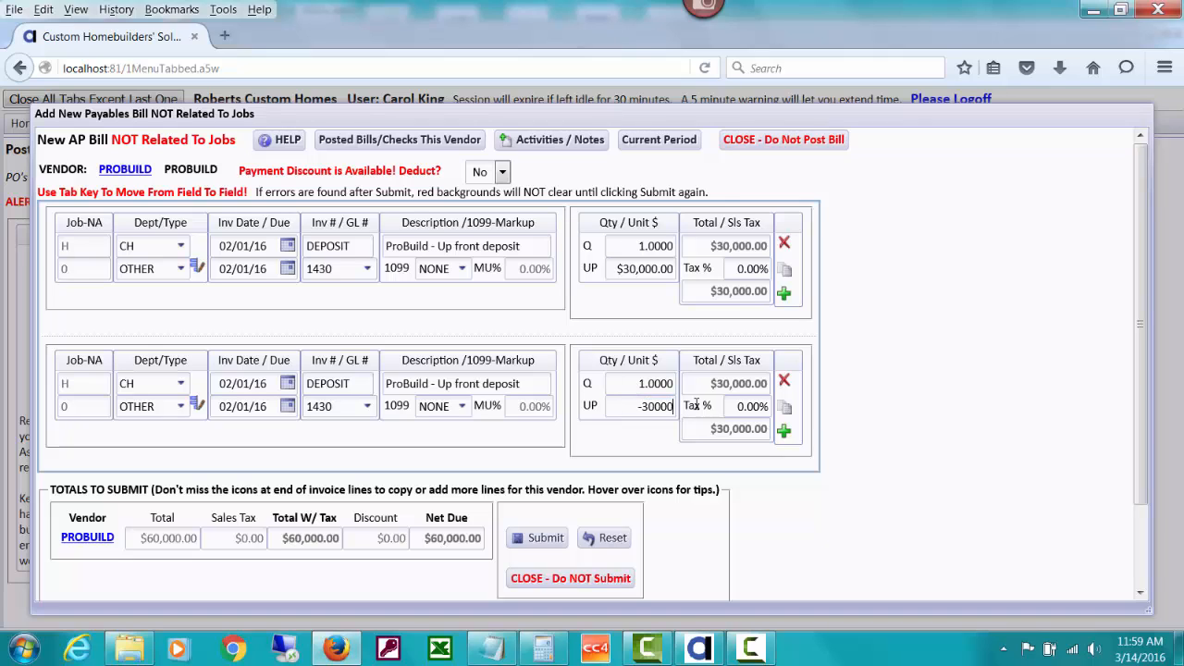
key(Tab)
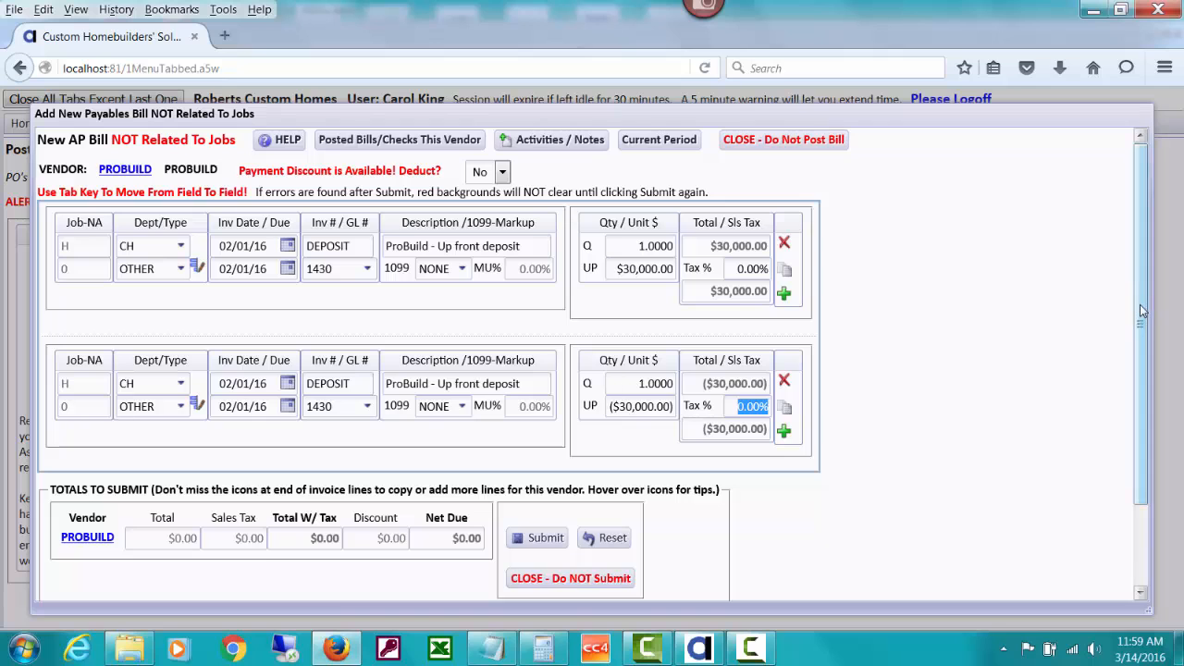
Submit both deposit lines, post them as unpaid to pay later, and close the bill entry window
drag(1142, 312, 1146, 361)
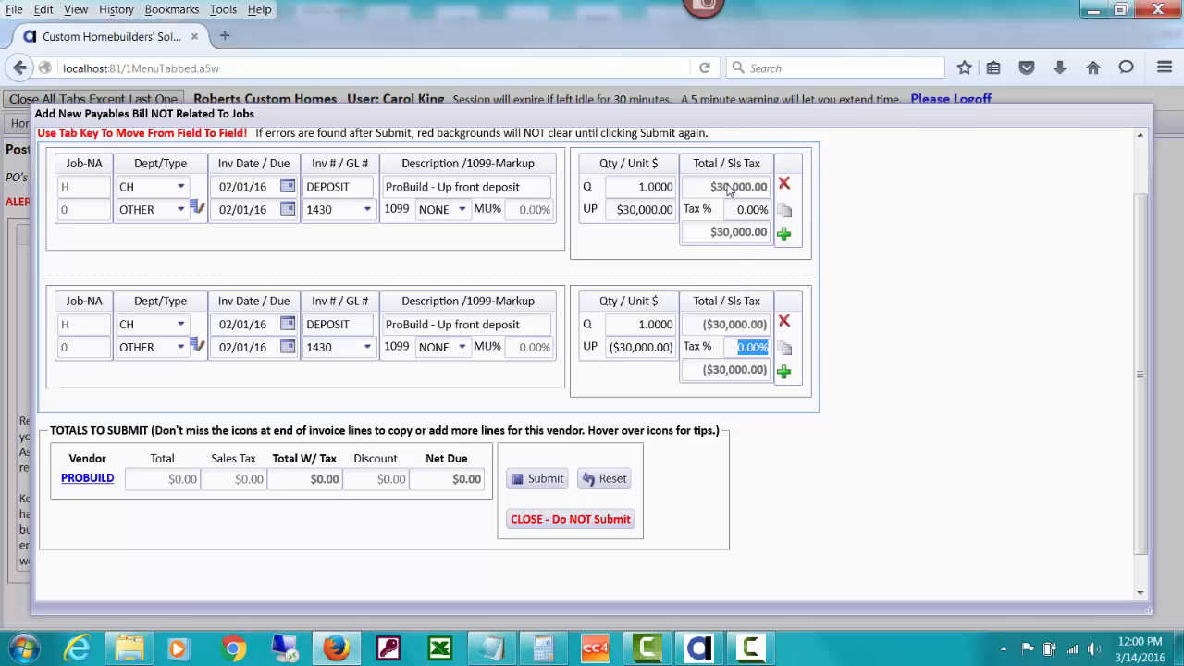
click(535, 479)
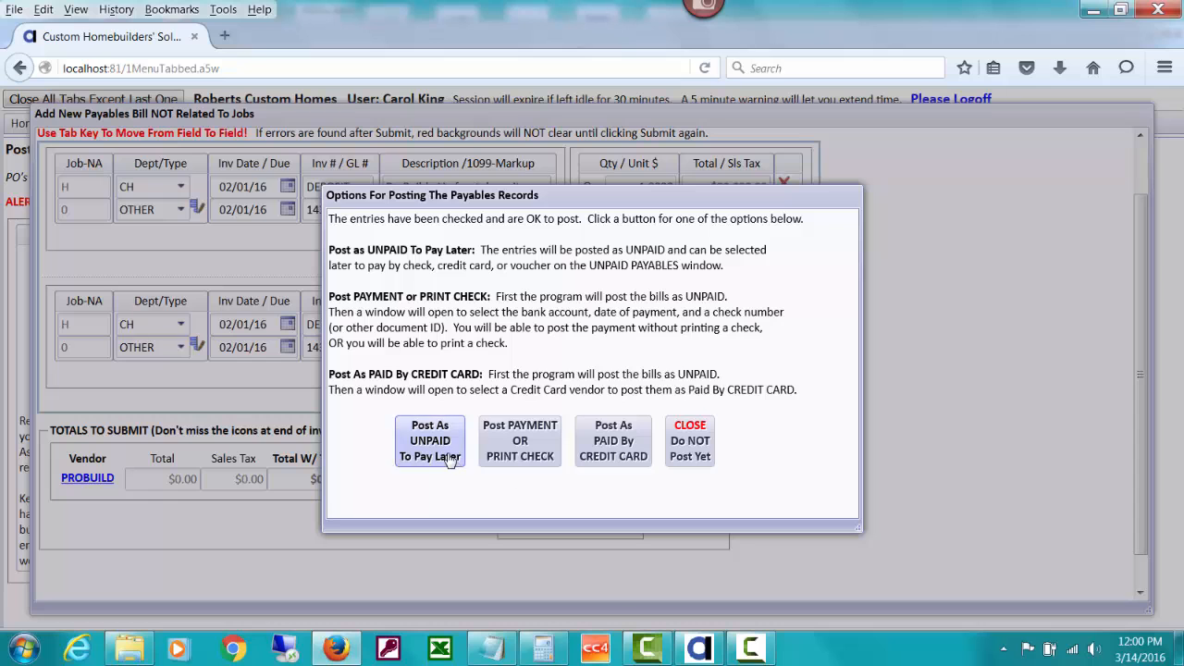
click(450, 460)
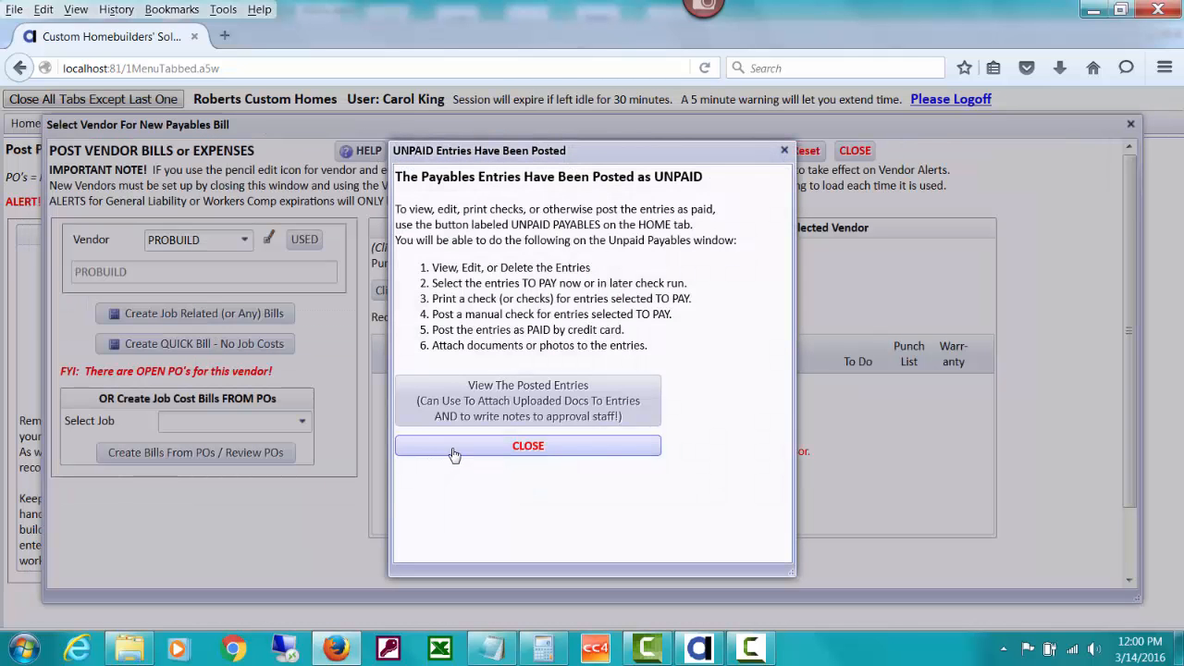
click(519, 448)
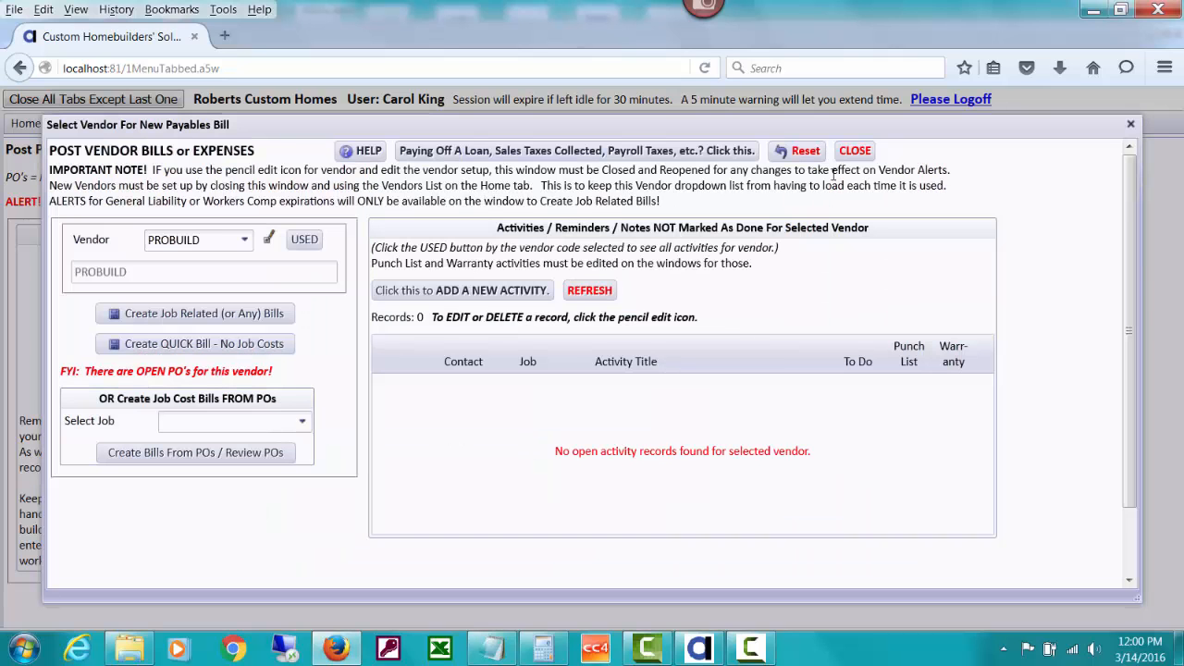
click(852, 153)
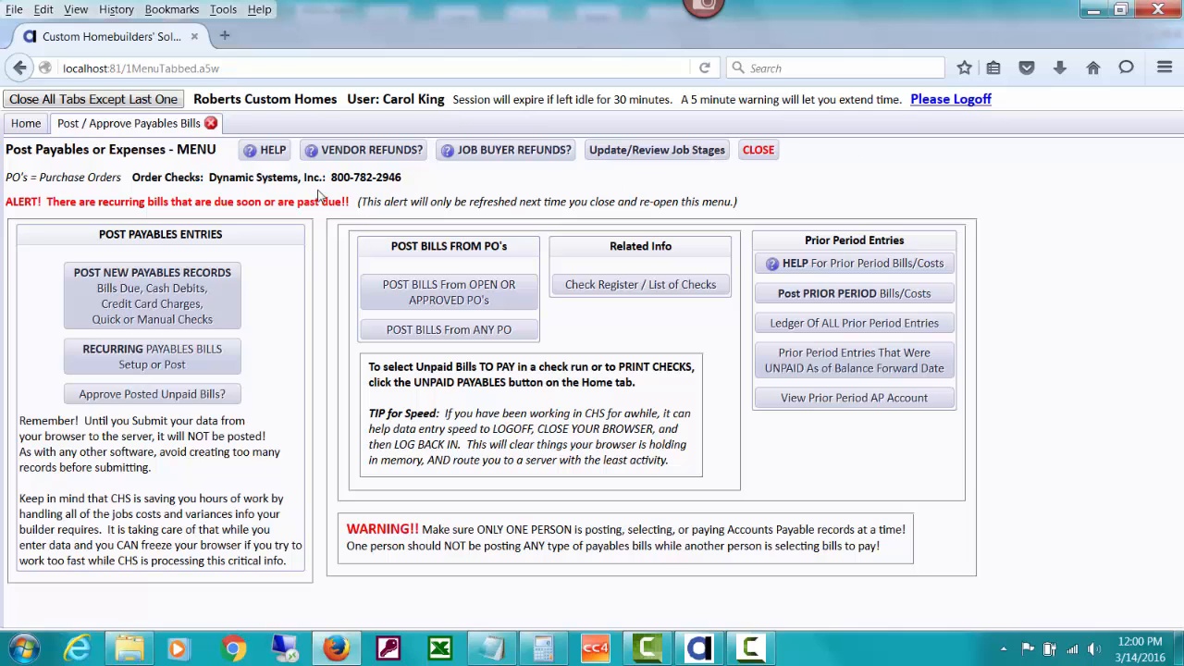
Open the unpaid payables bills for the vendor PROBUILD only
click(26, 123)
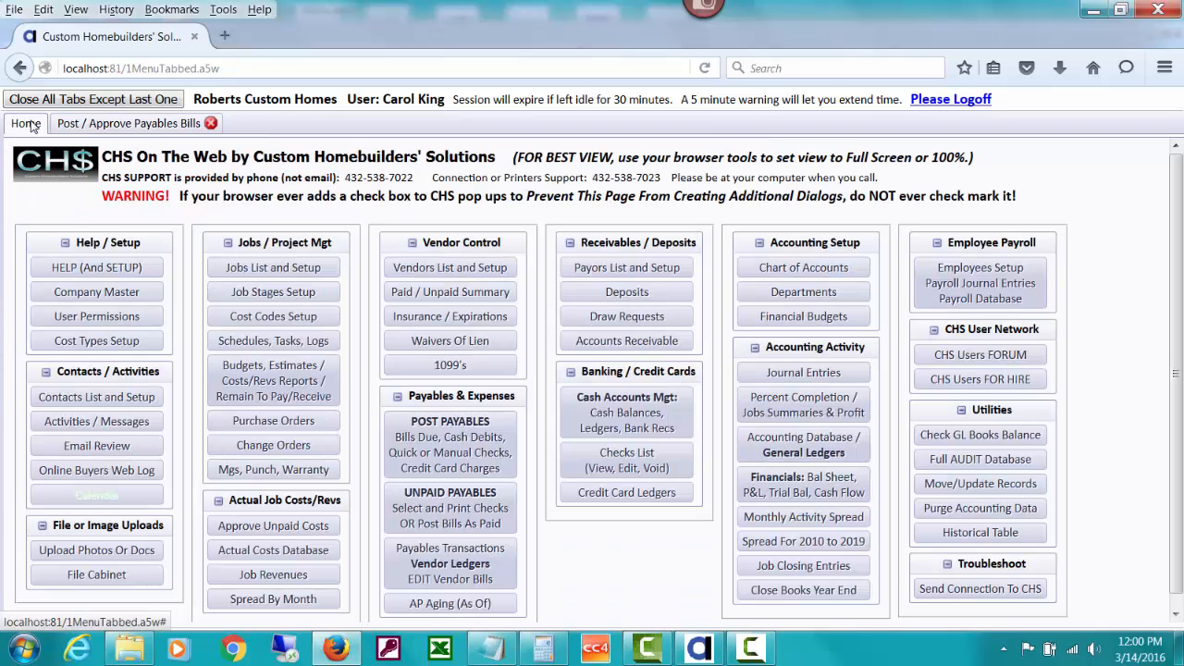
click(464, 503)
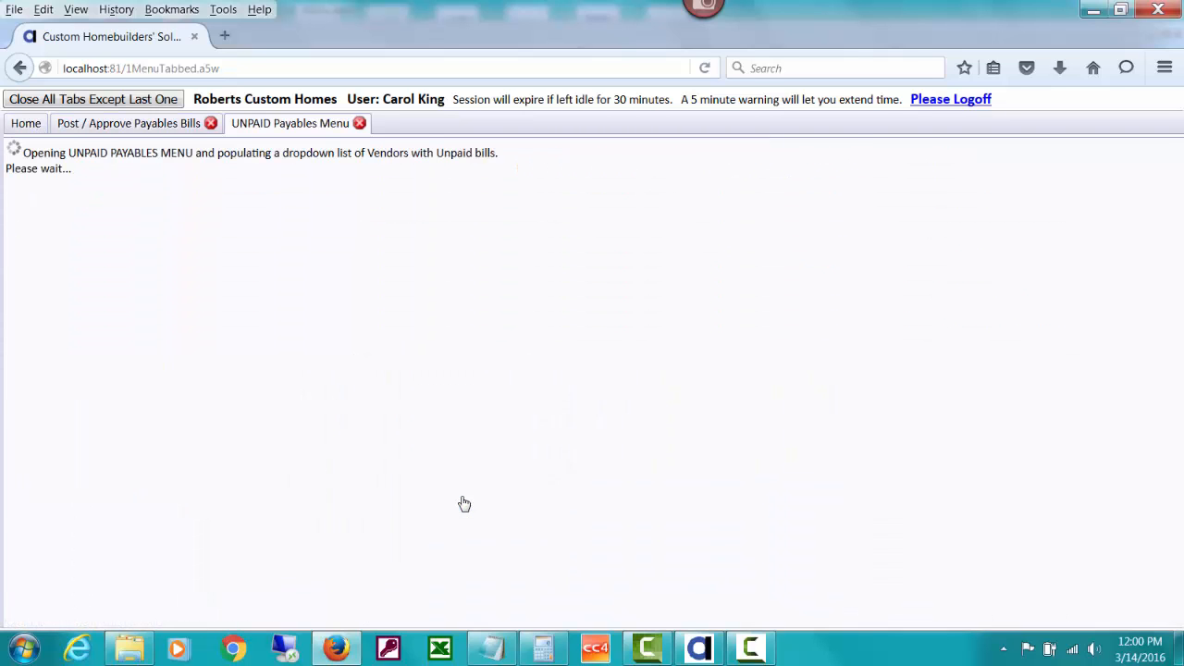
click(414, 316)
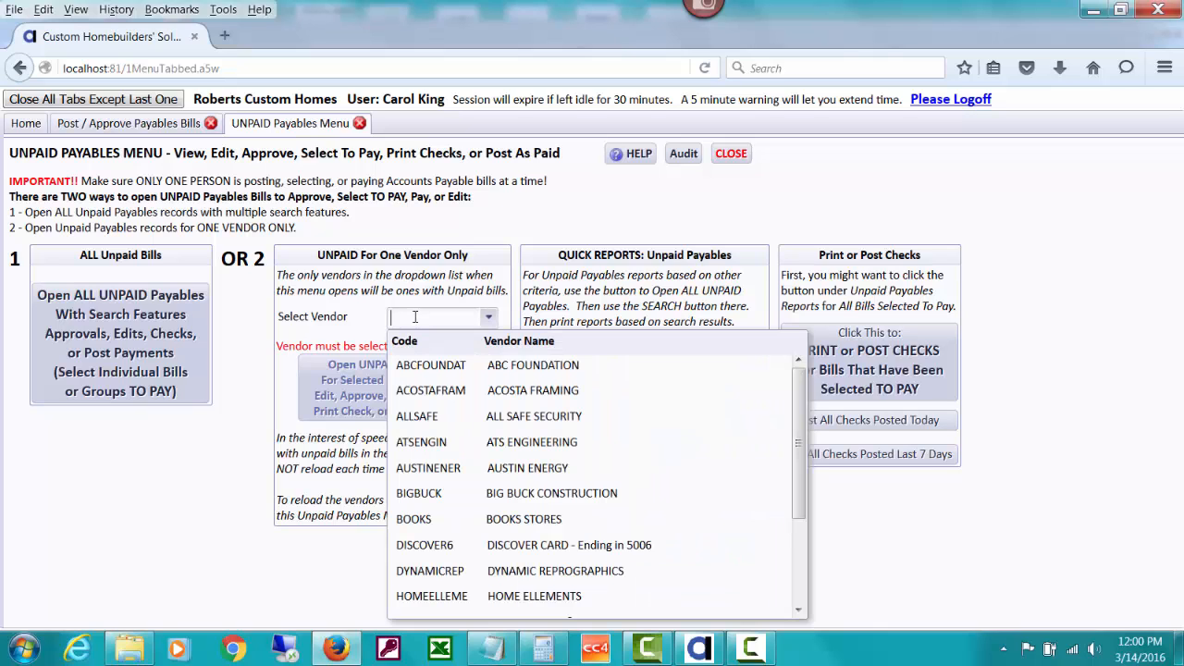
text(pro)
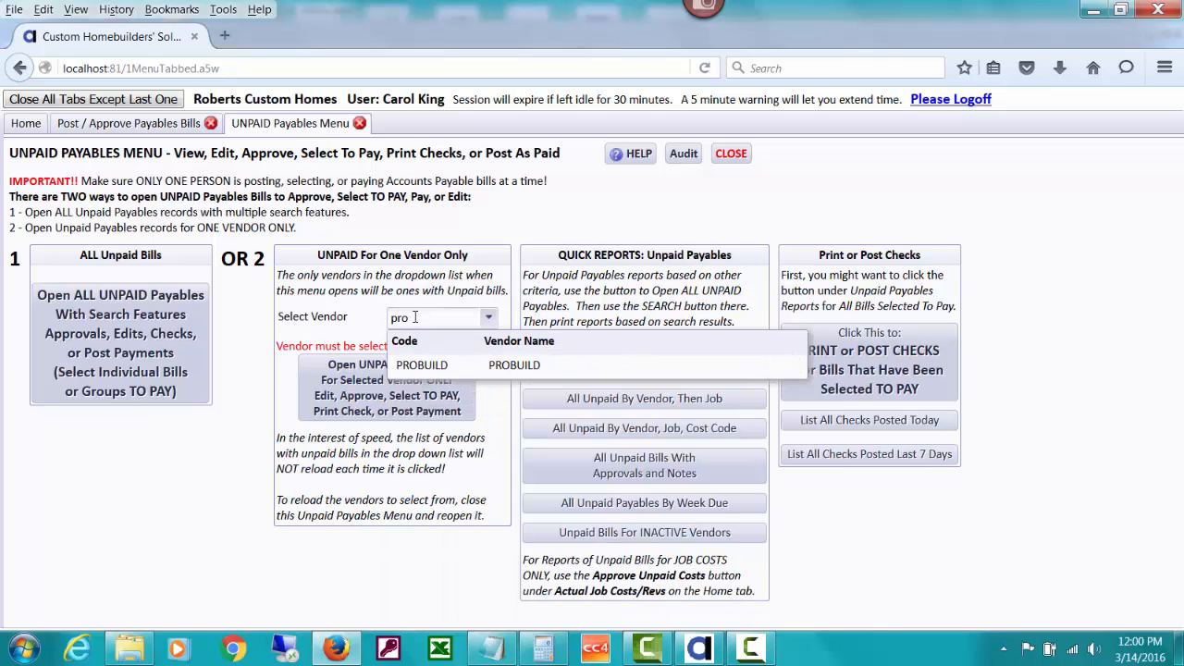
click(521, 366)
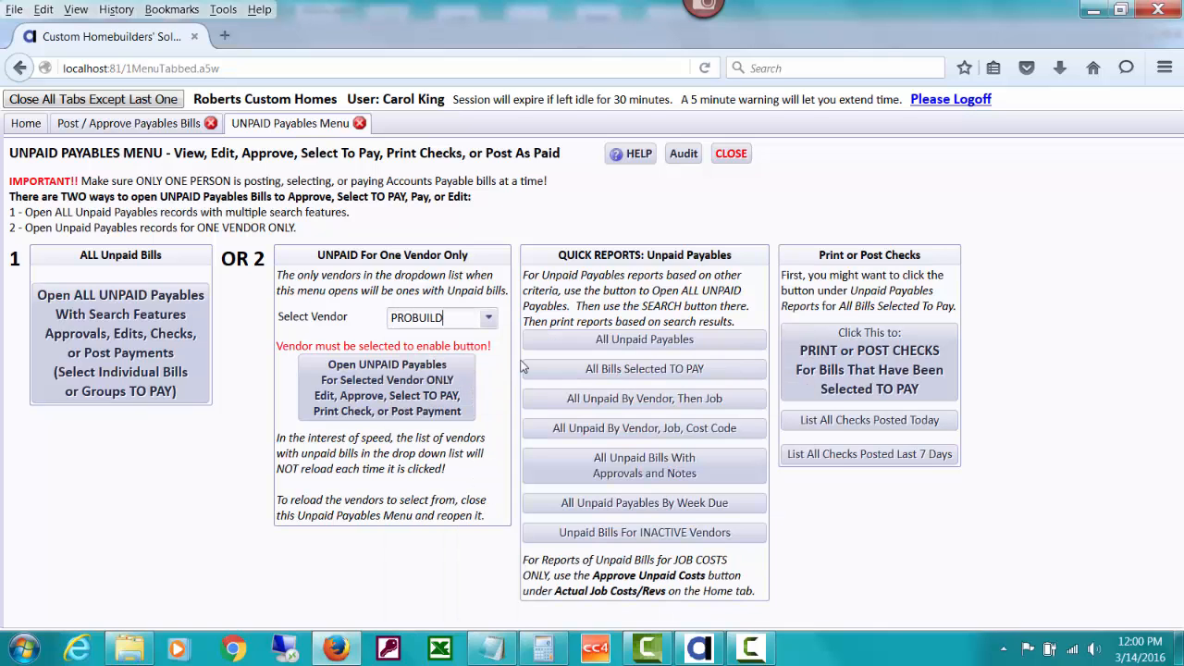
click(451, 399)
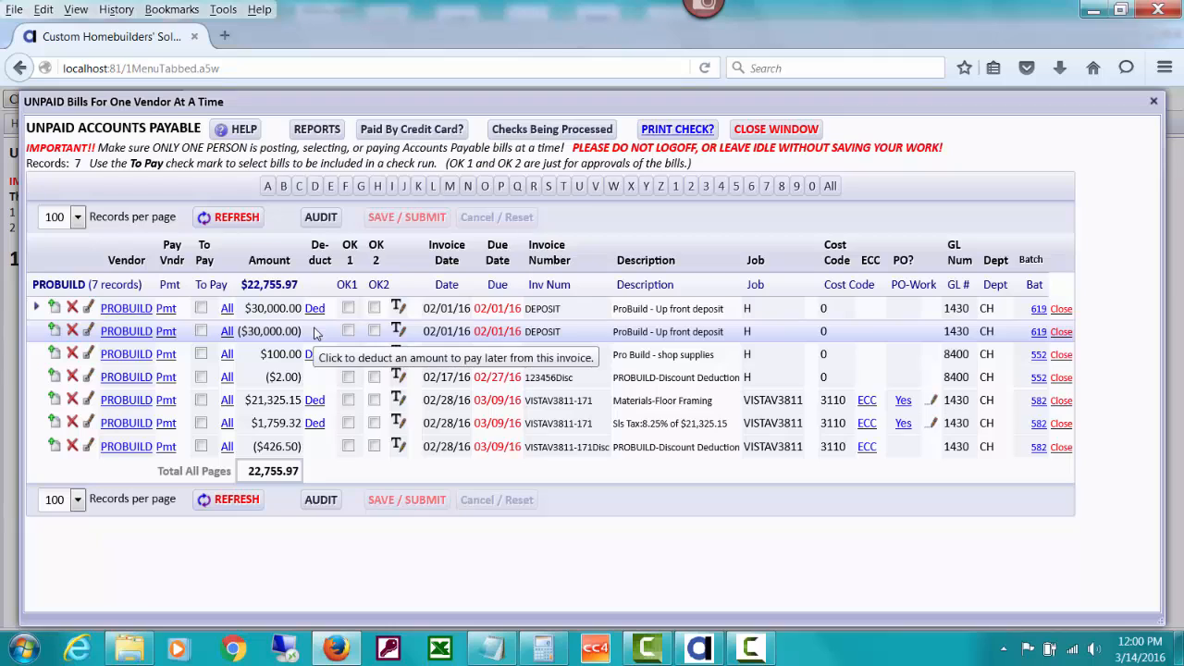
Mark the positive $30,000.00 deposit bill to pay and open the print or post check options for the vendor
click(200, 309)
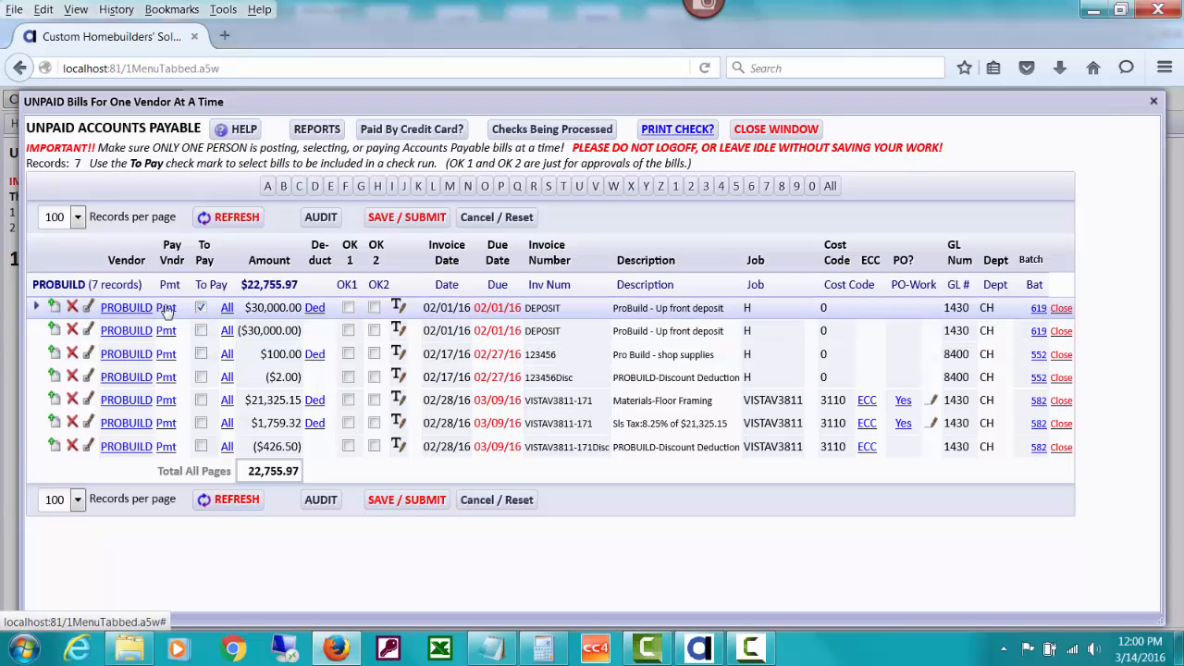
click(167, 309)
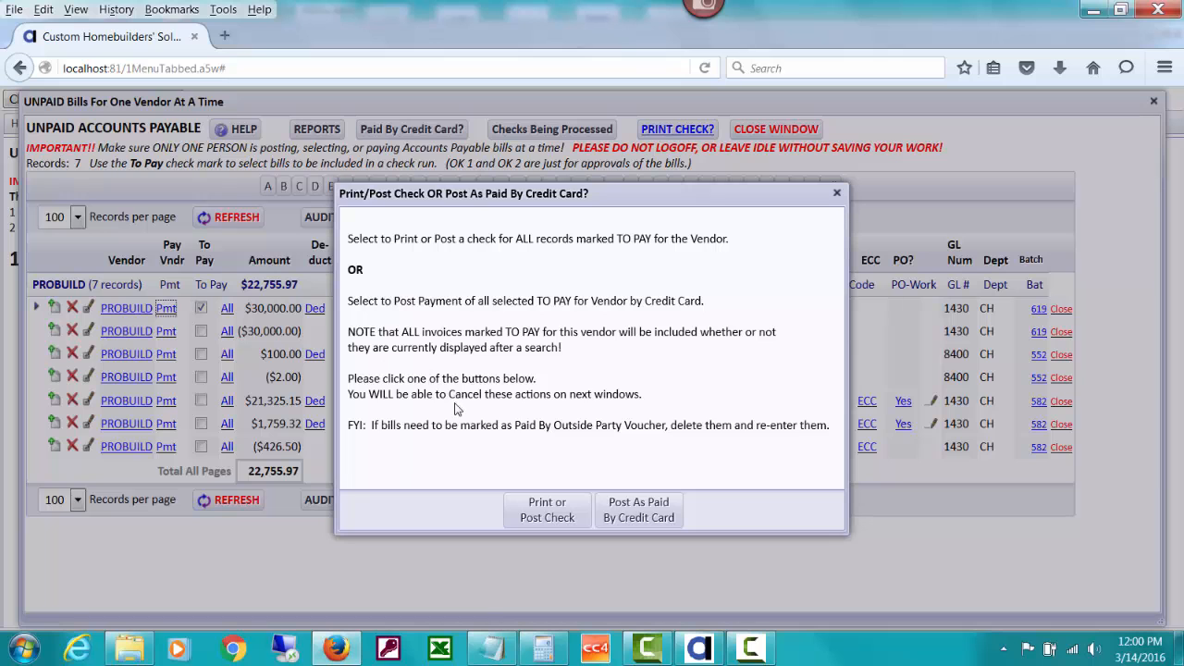
click(542, 506)
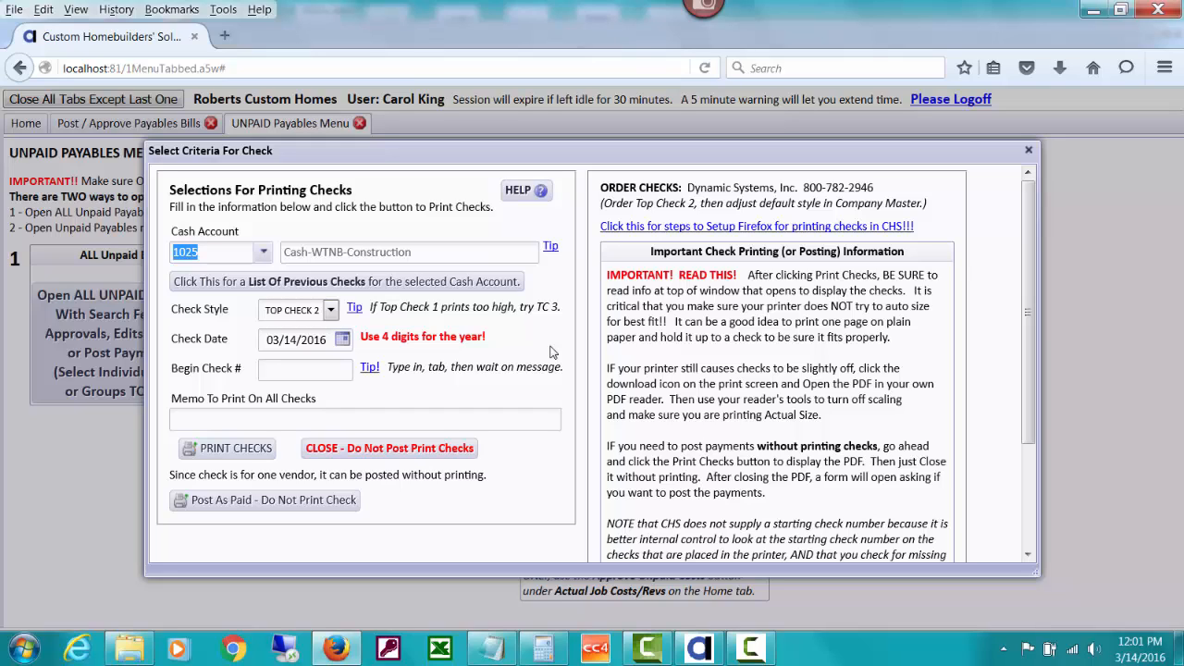
Set the check date to 02/01/2016
click(343, 340)
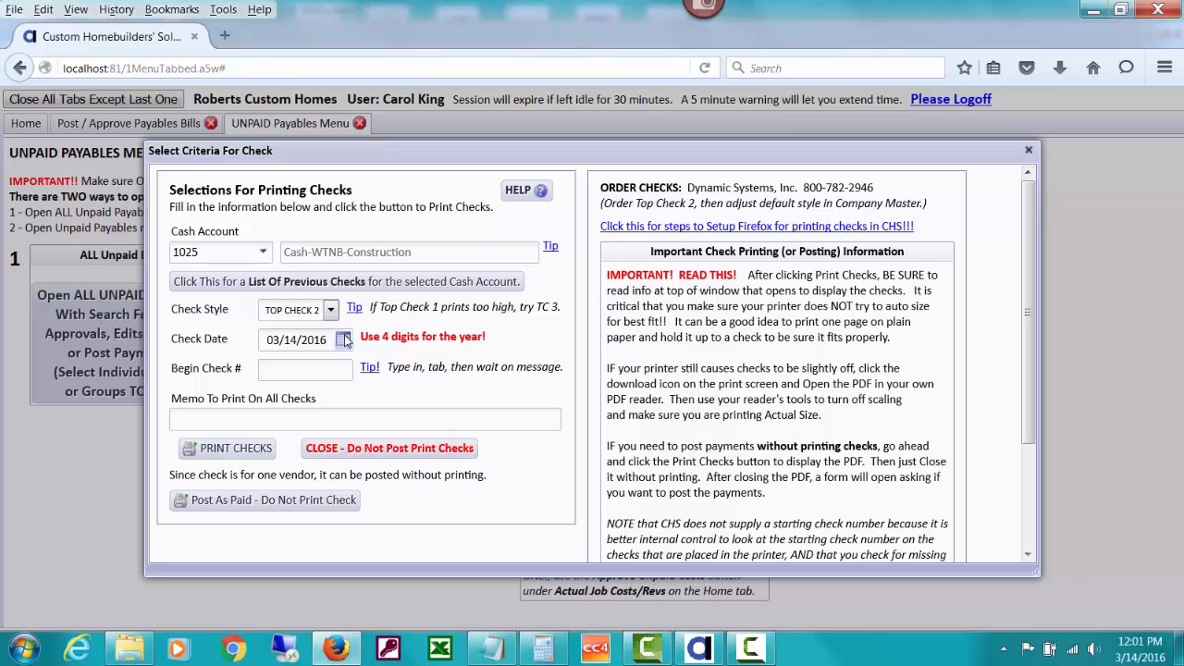
click(273, 367)
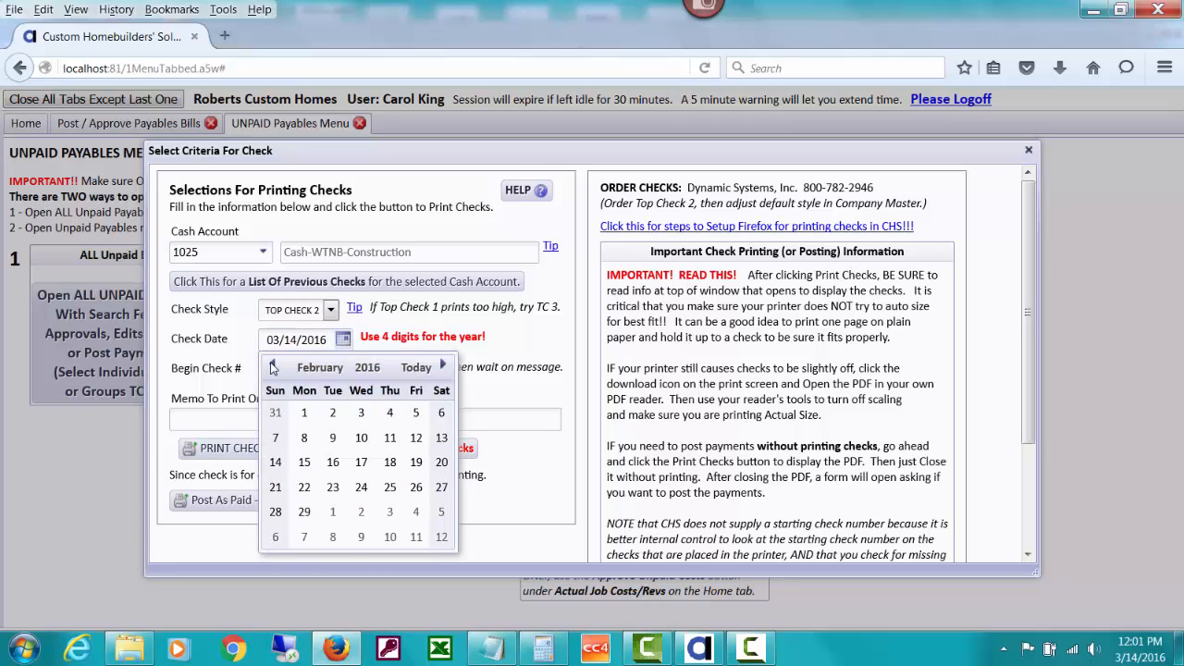
click(304, 413)
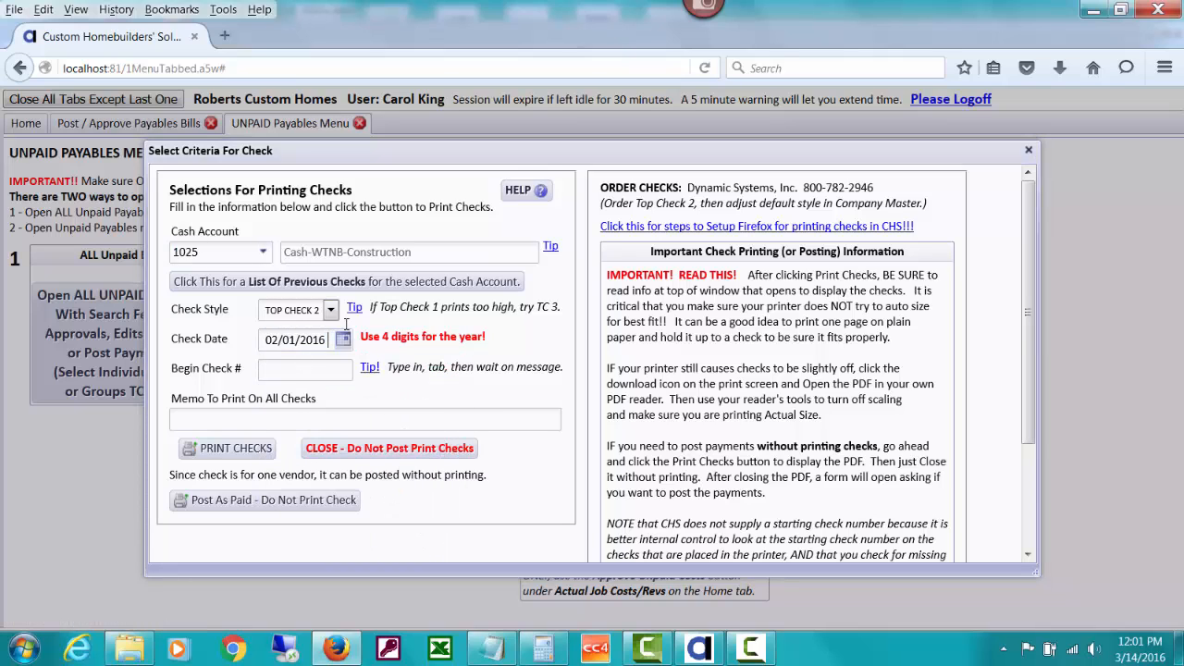
Review the list of previous checks for cash account 1025 and set the beginning check number to 3044
click(406, 287)
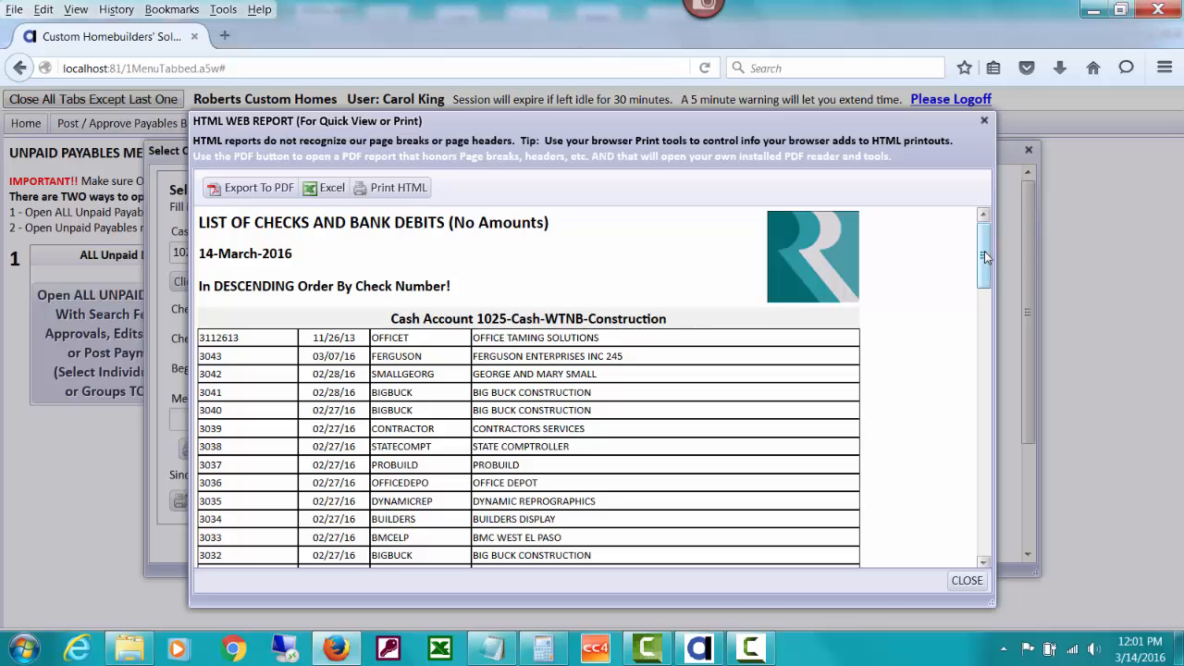
drag(985, 266, 990, 322)
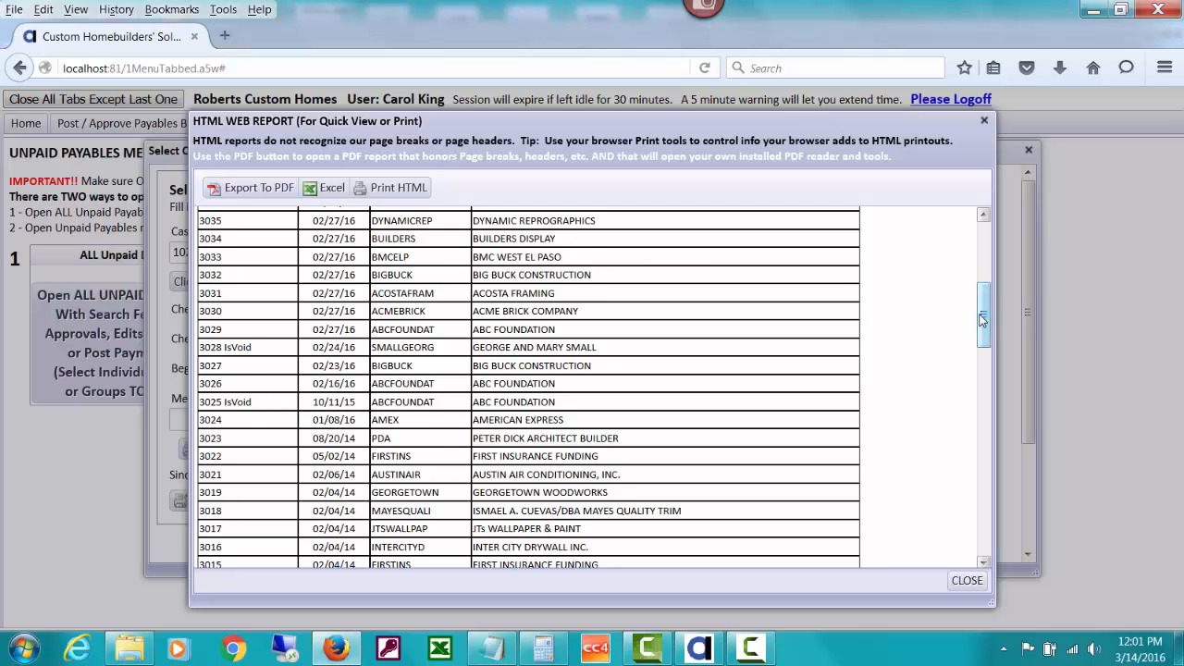
drag(982, 319, 982, 245)
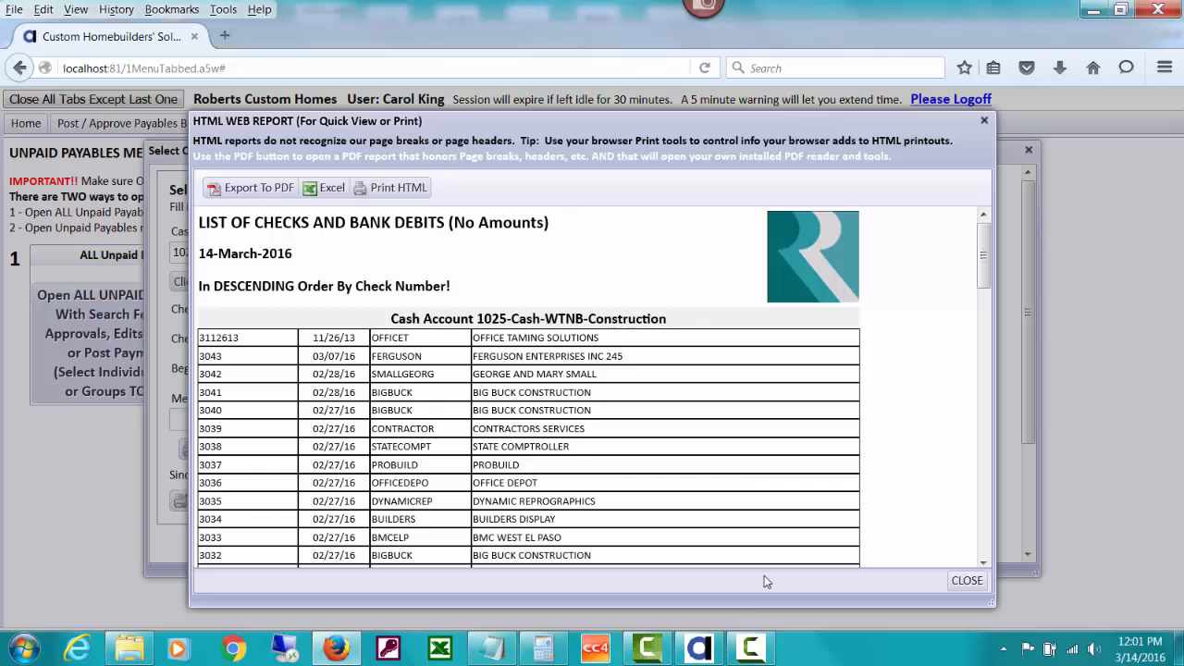
click(962, 582)
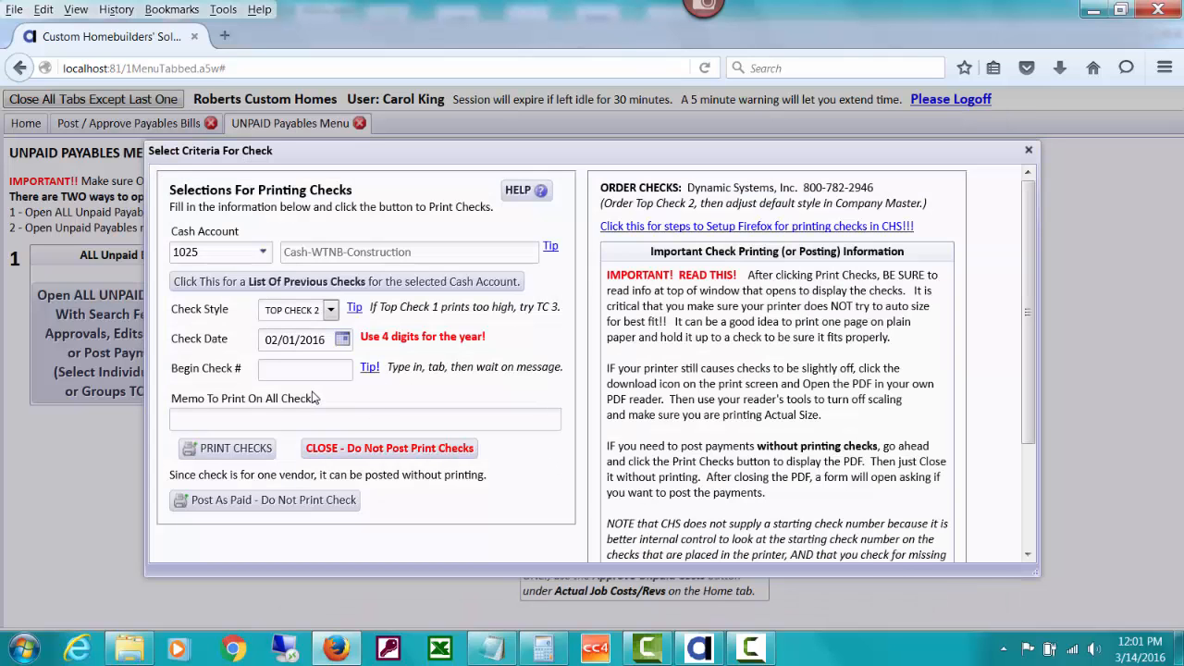
text(3044)
key(Tab)
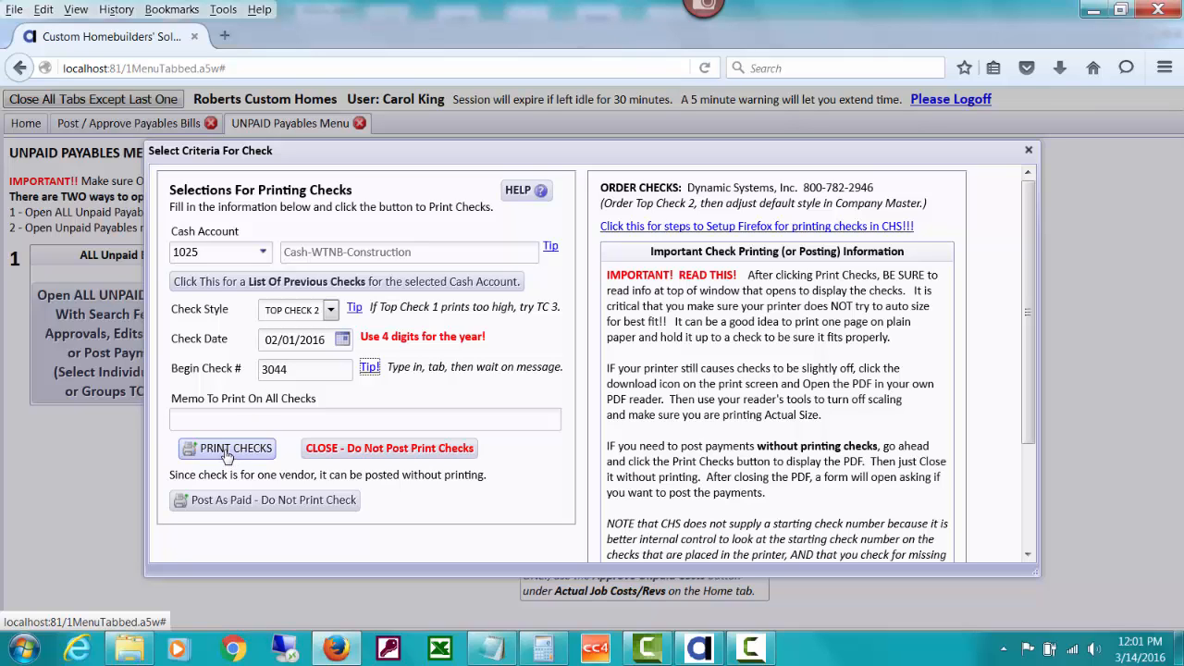
Post the PROBUILD deposit check as paid without printing it
click(289, 501)
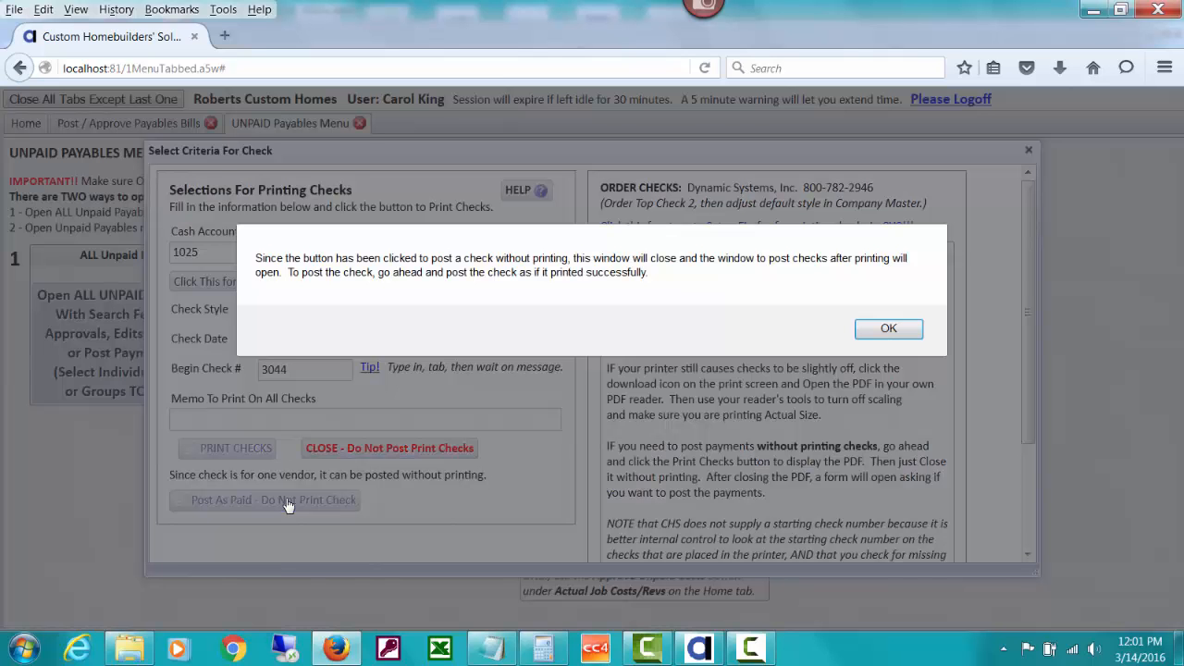
click(895, 328)
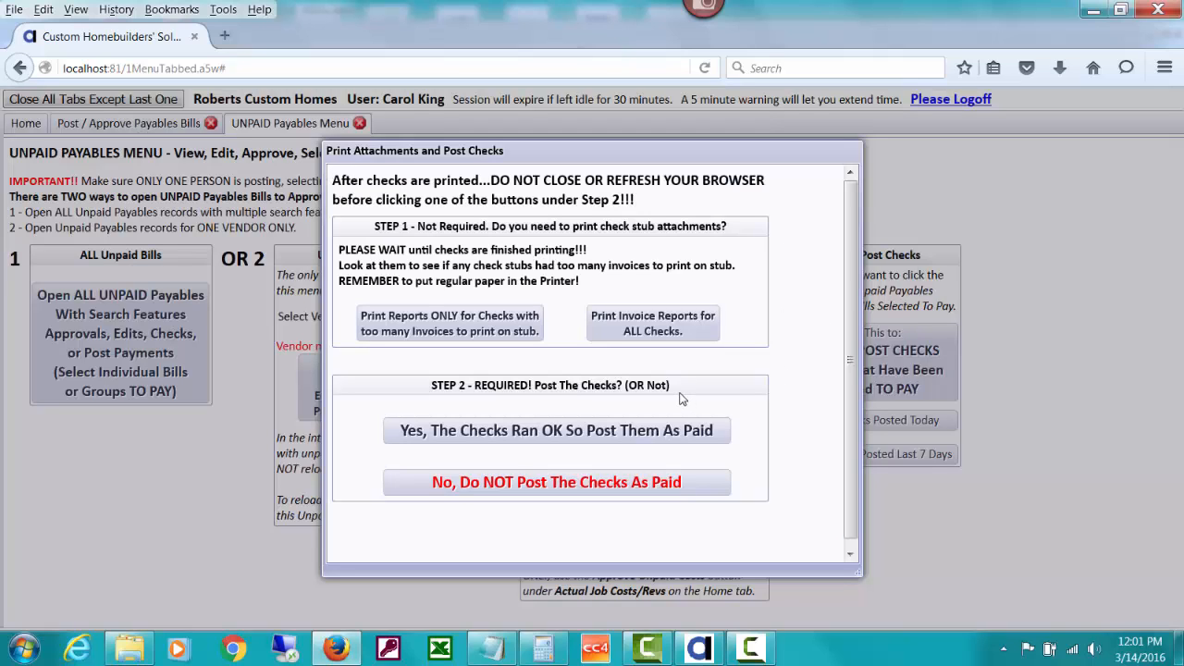
click(514, 432)
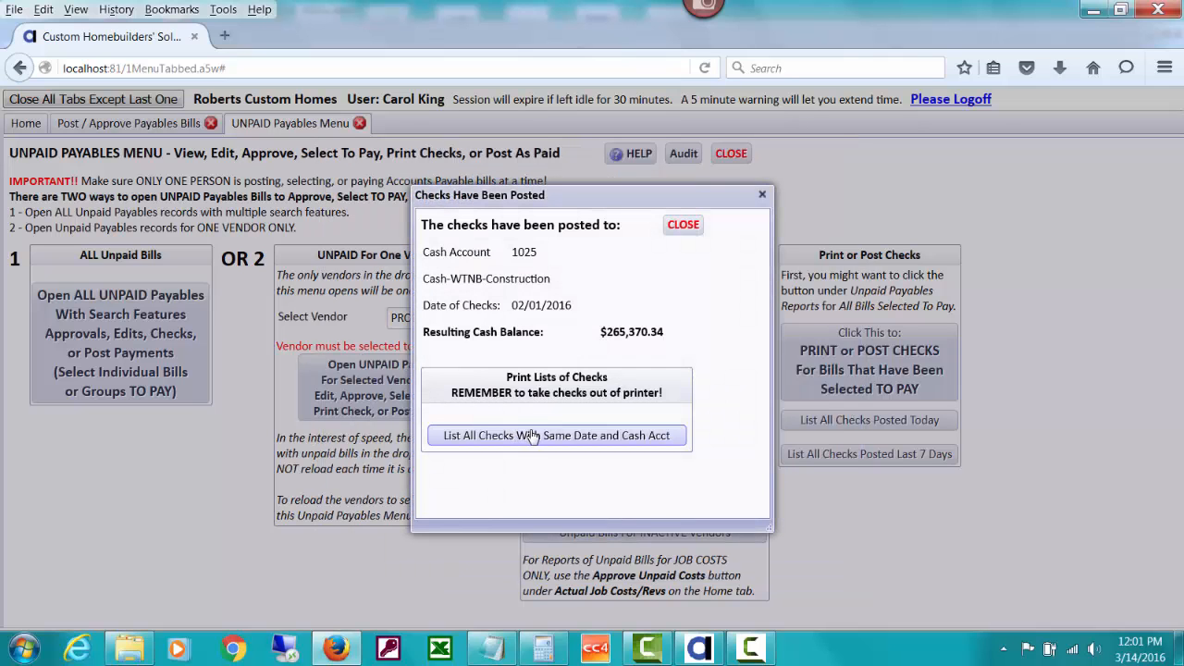
List the checks with the same date and cash account, and review the bills still unpaid for PROBUILD
click(532, 436)
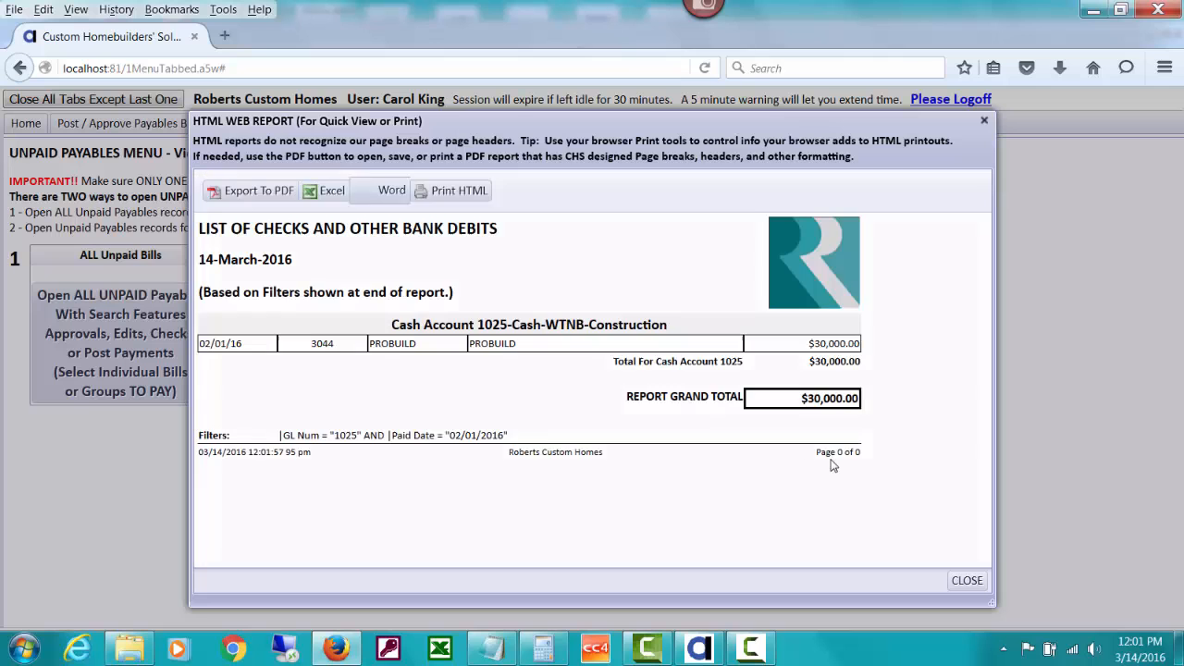
click(972, 580)
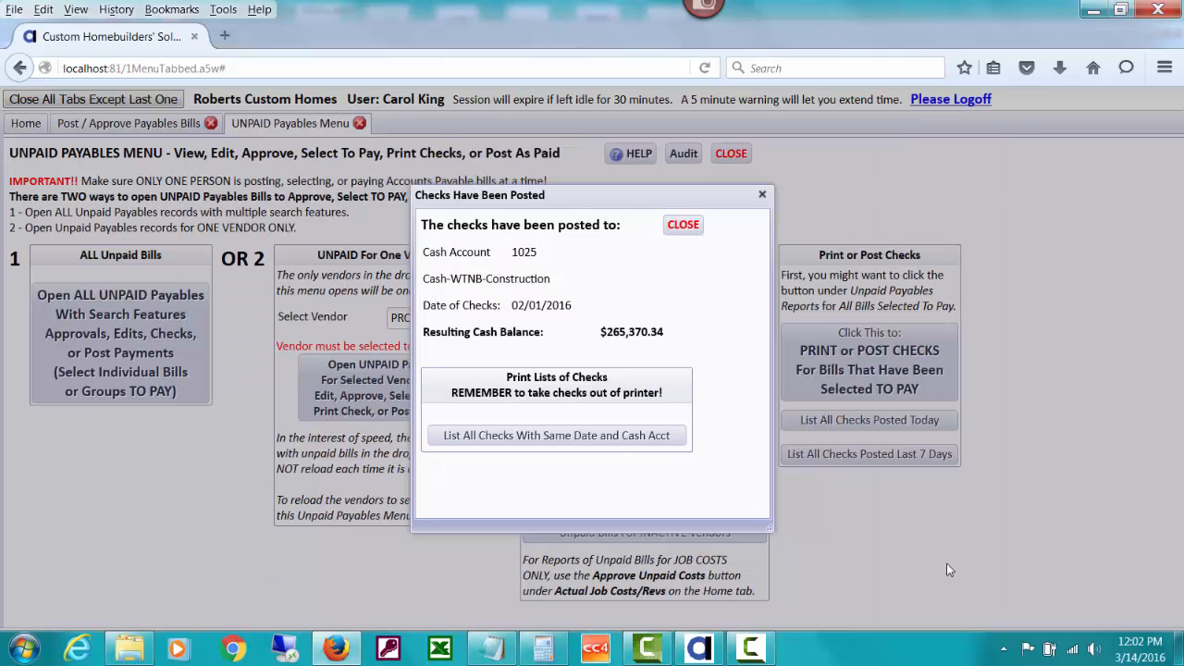
click(684, 224)
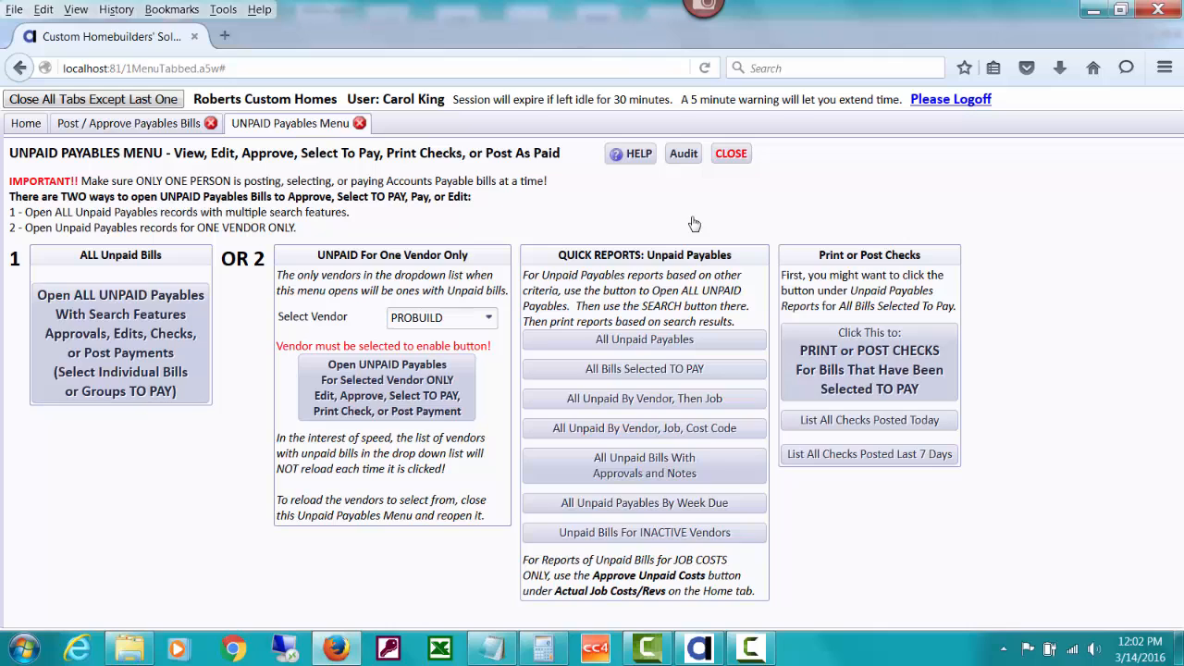
click(409, 396)
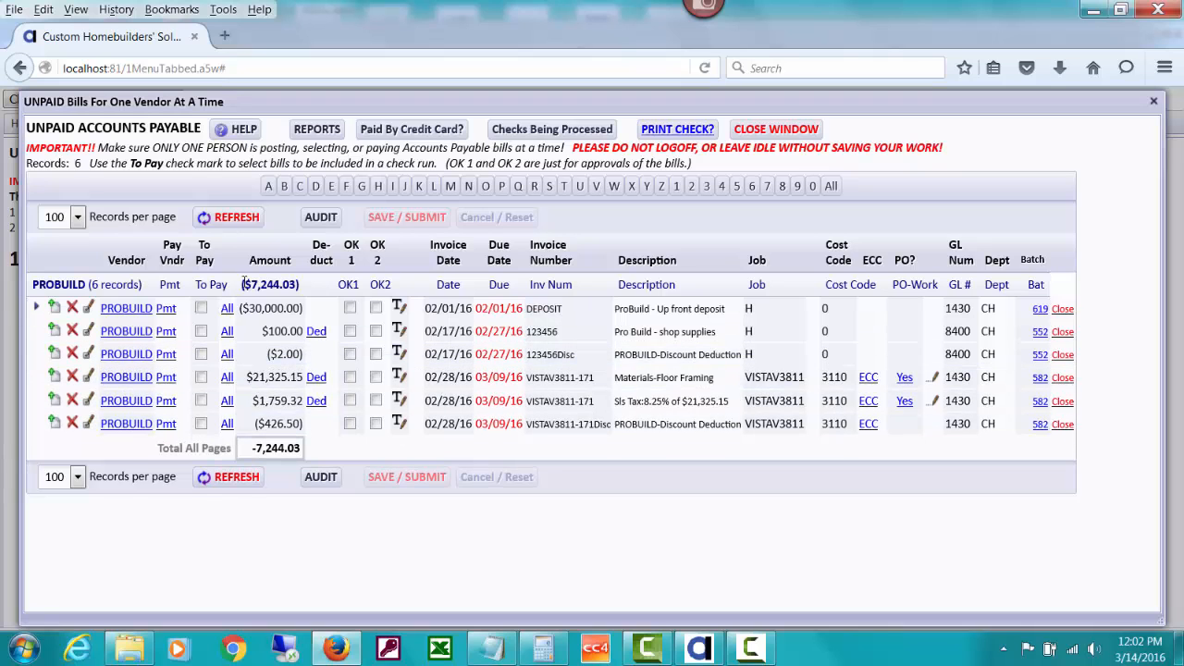
click(775, 130)
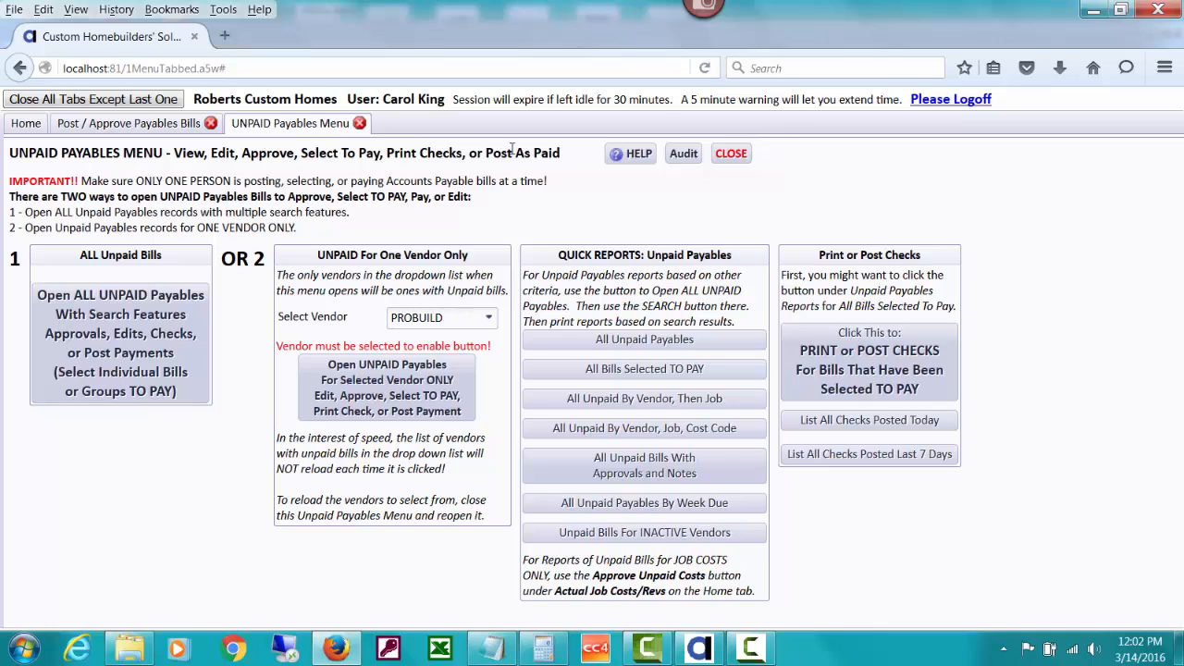
Start a new job-related payables bill for the vendor PROBUILD
click(142, 127)
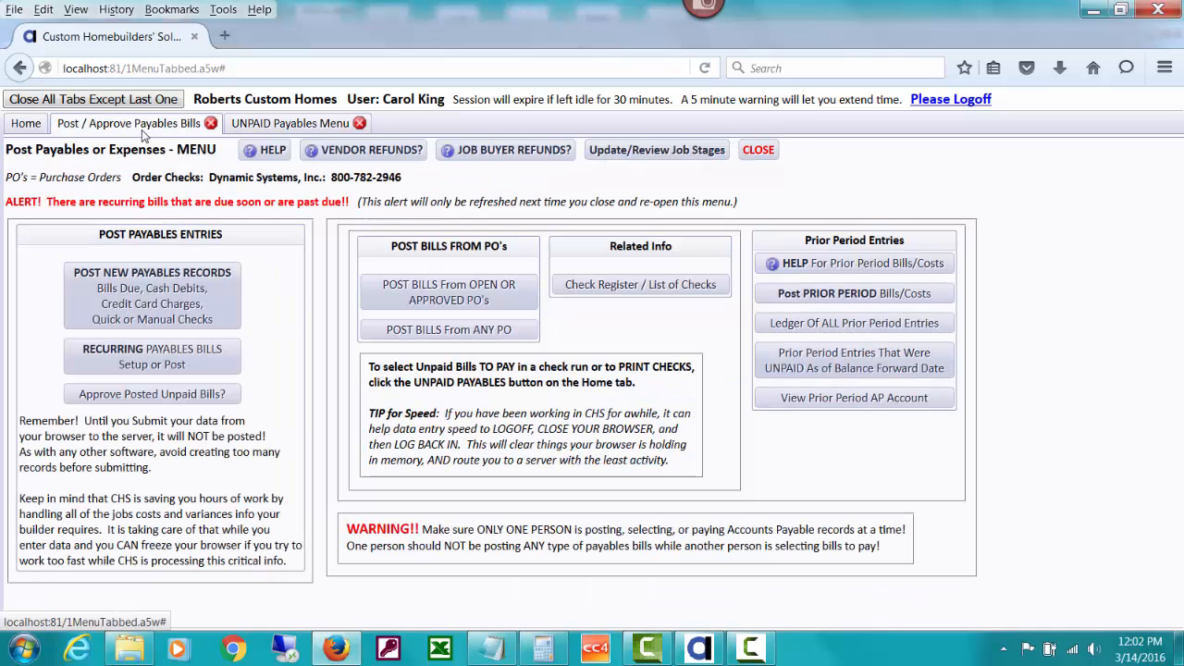
click(145, 295)
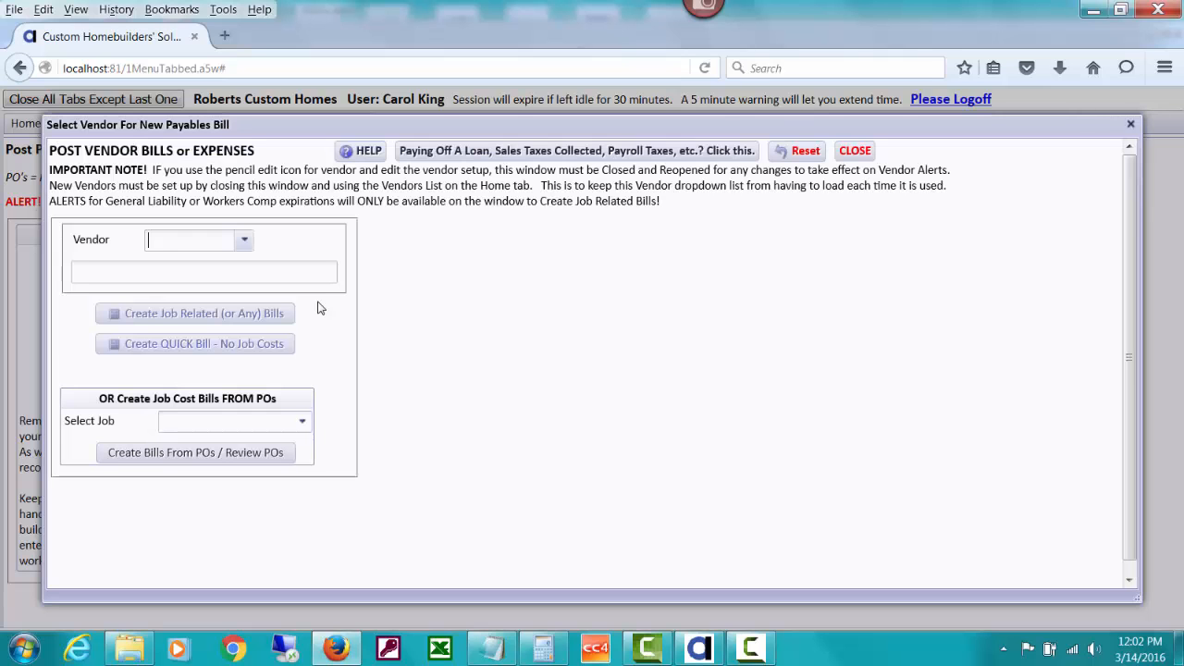
text(pro)
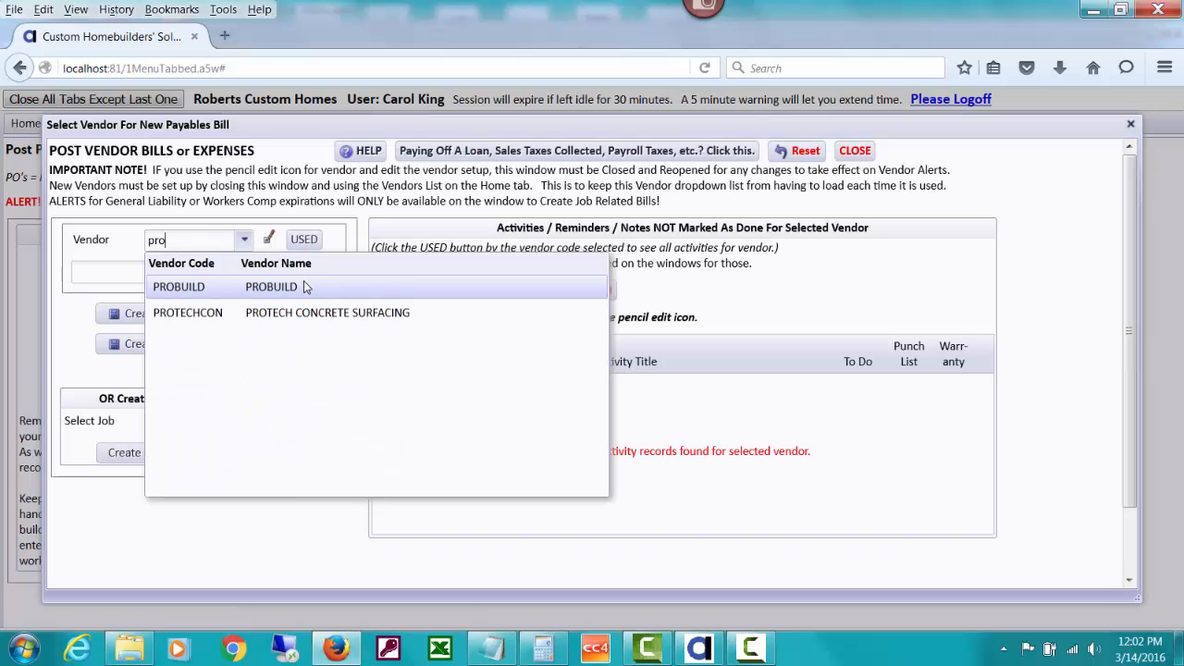
click(305, 288)
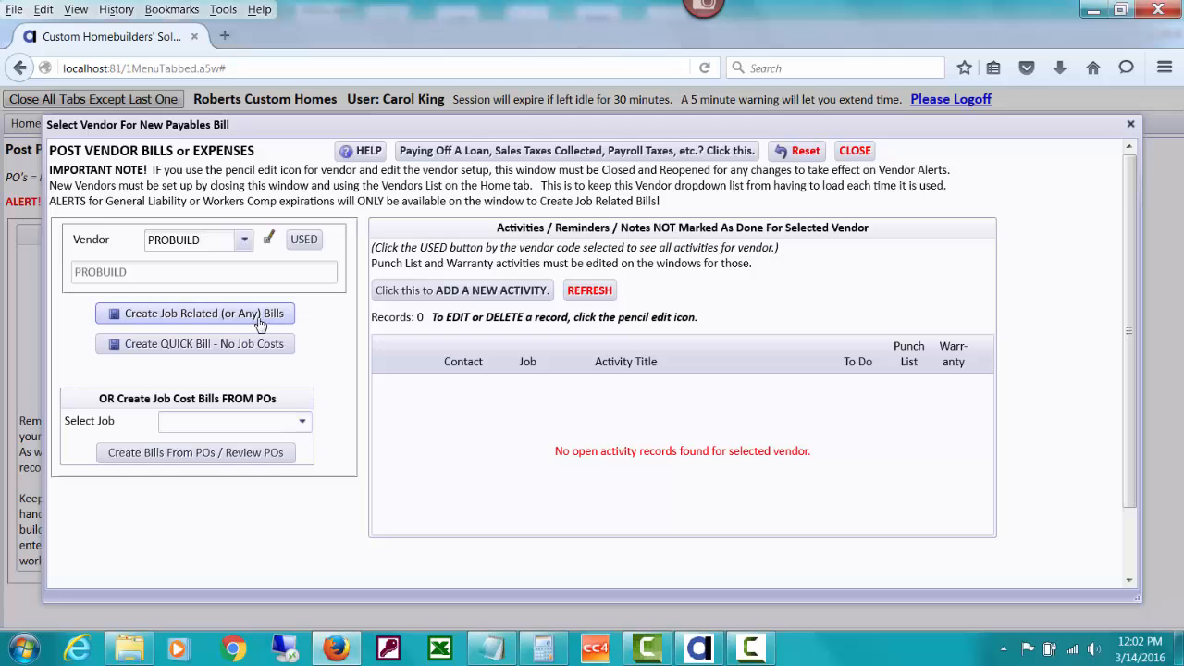
click(260, 318)
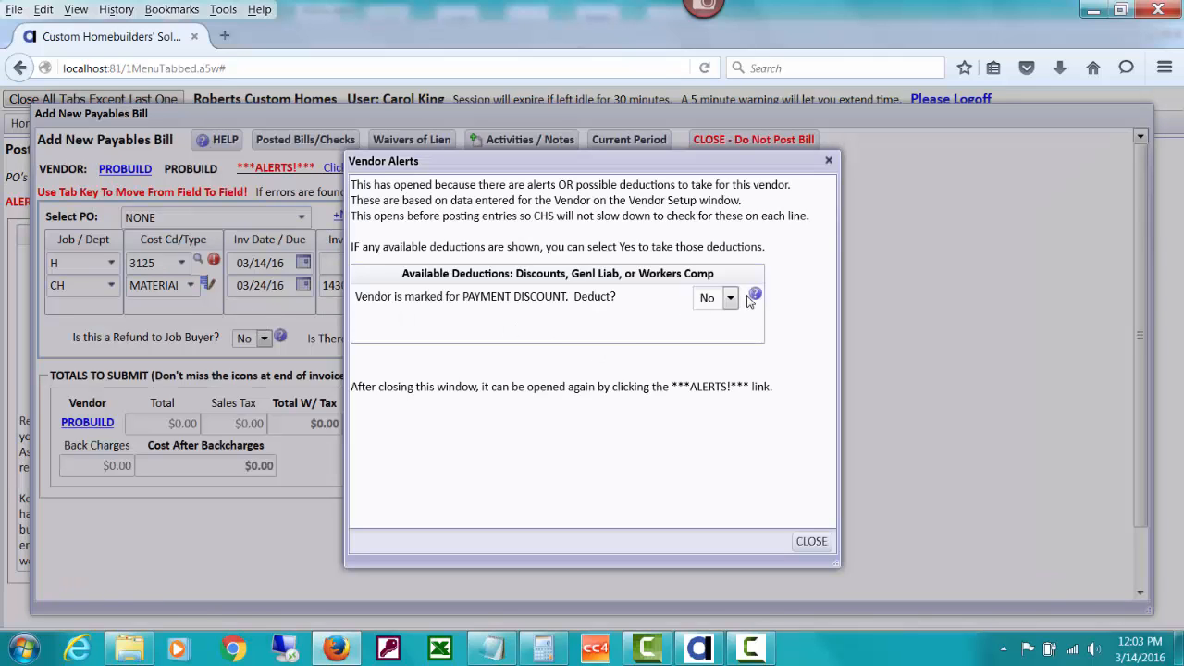
Take the vendor's payment discount without posting it to job costs, and assign it to GL account 3450, Earned Discounts
click(731, 297)
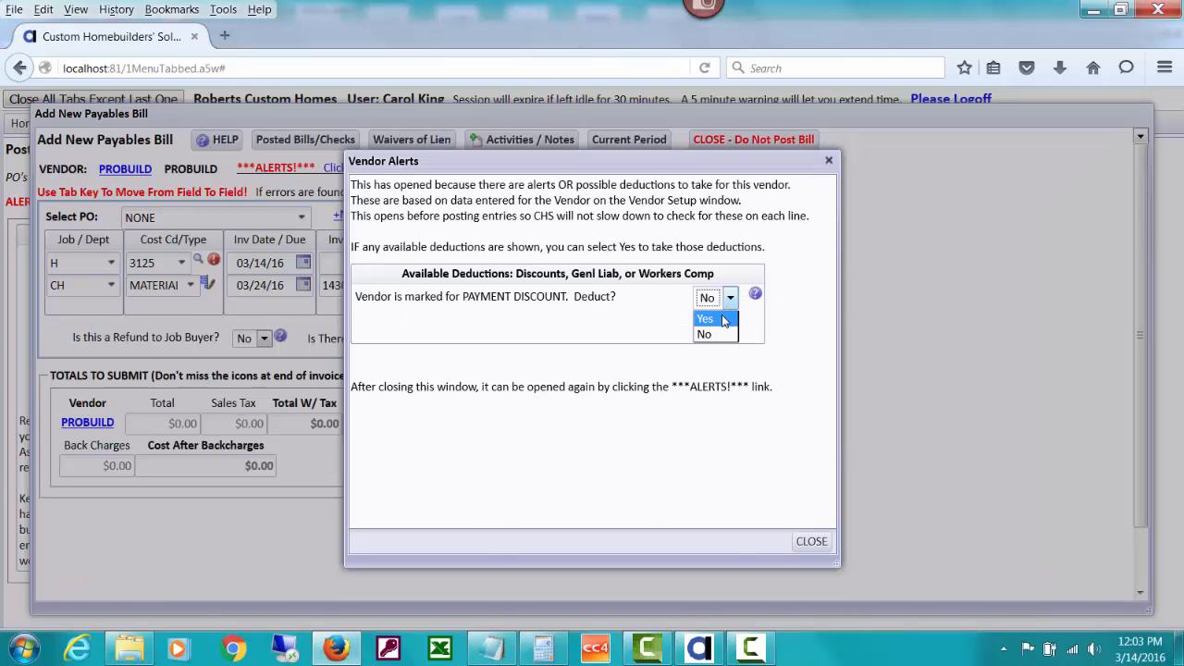
click(724, 320)
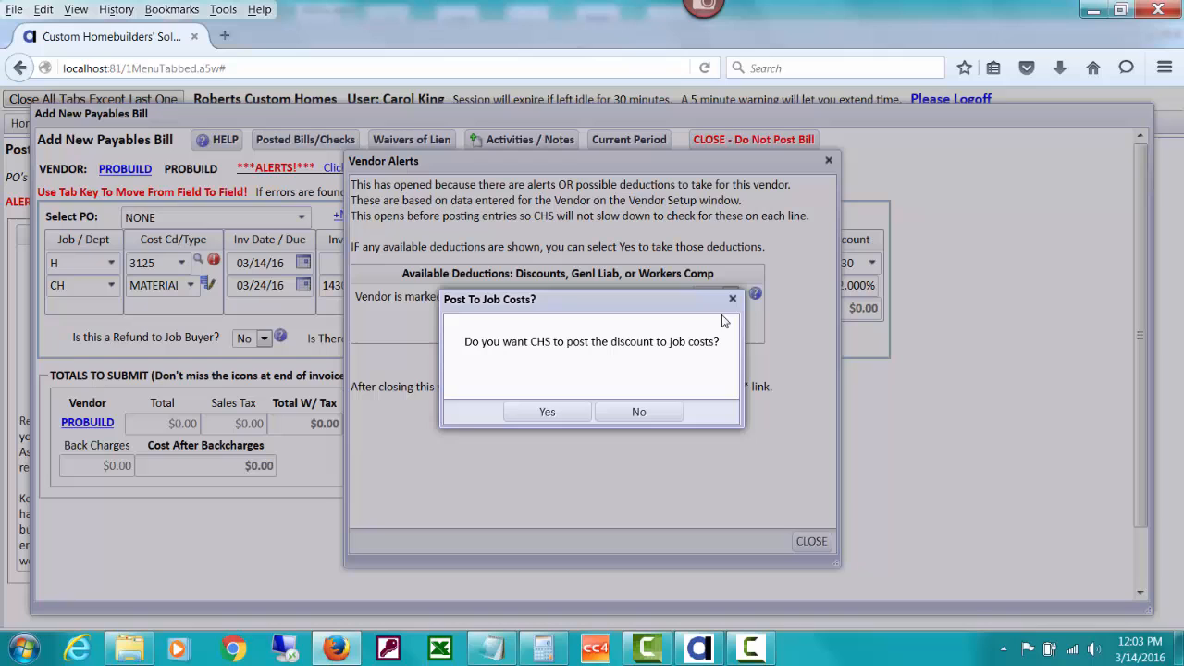
click(648, 413)
click(803, 543)
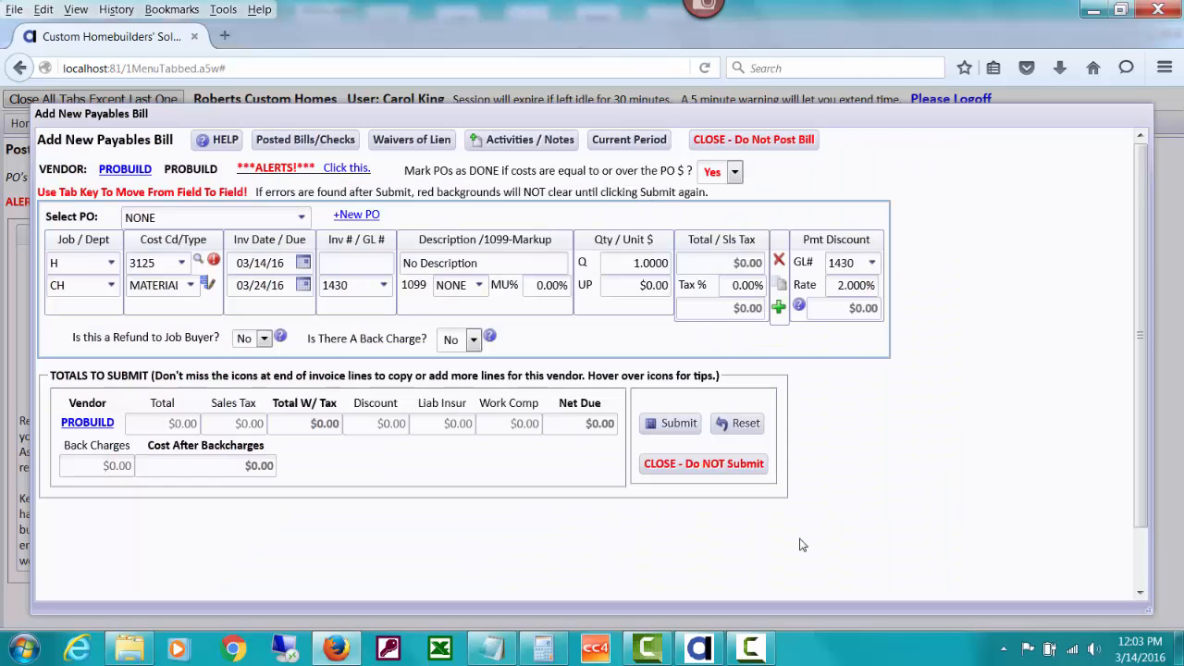
click(874, 262)
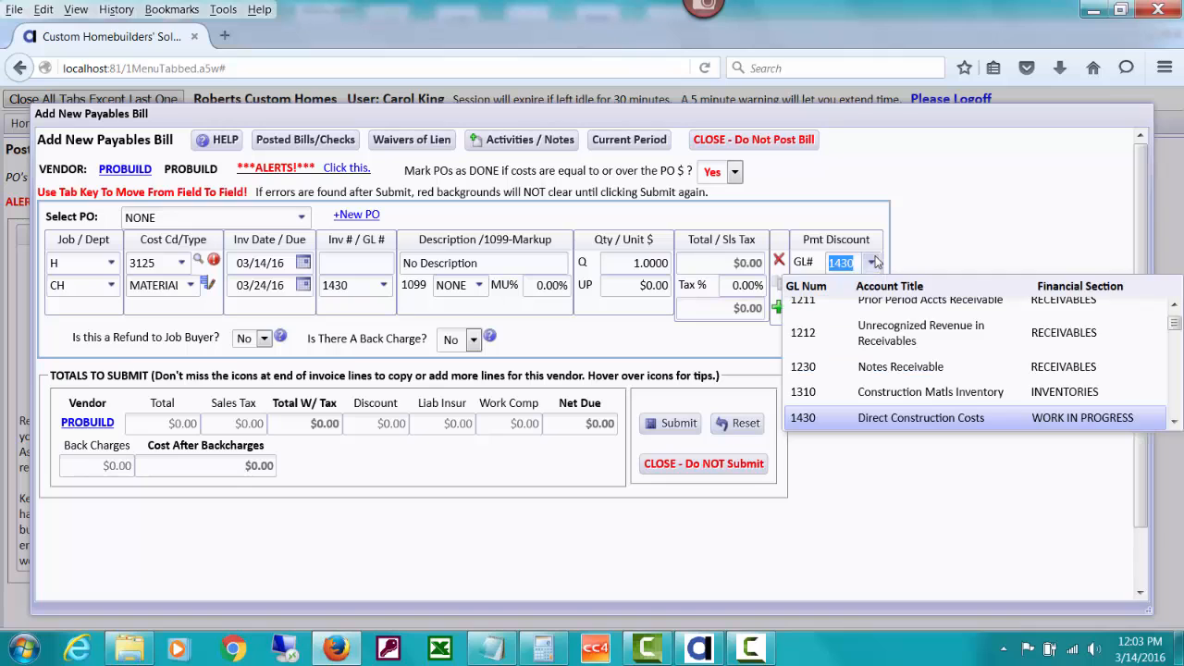
text(3)
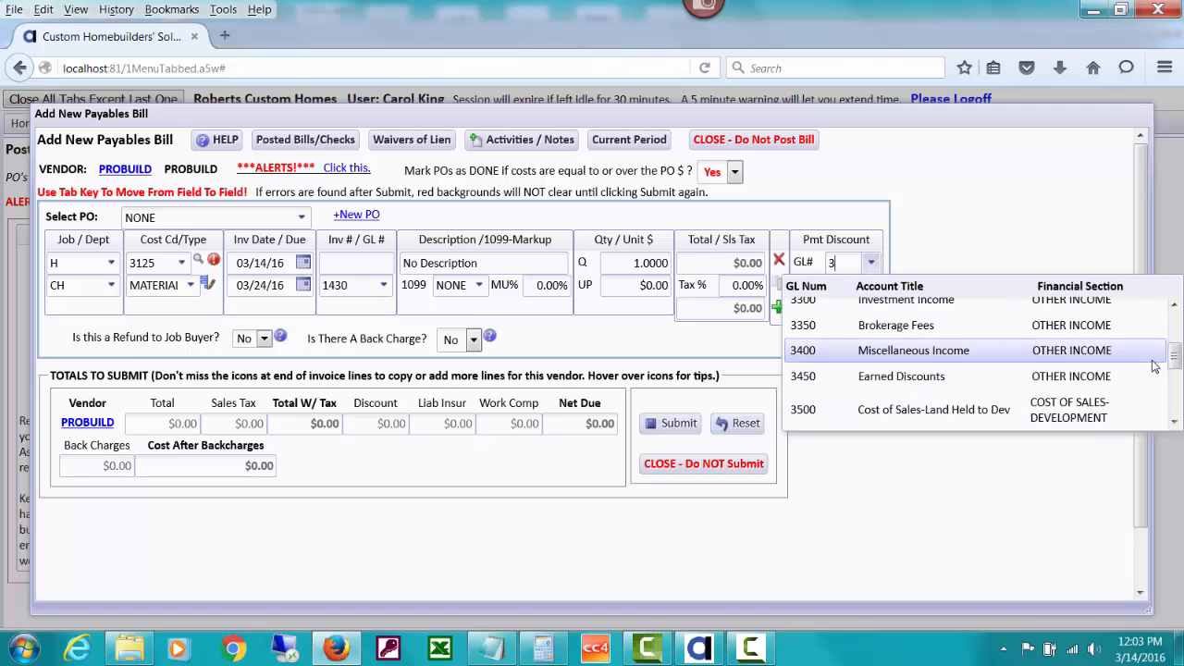
click(1127, 388)
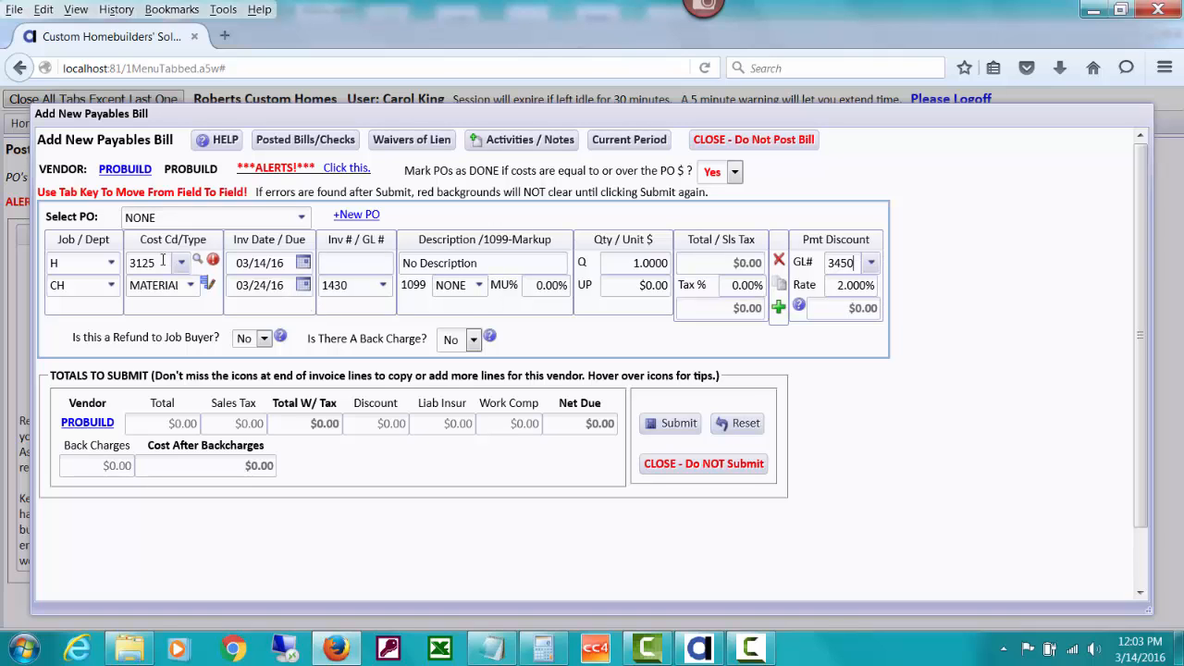
click(303, 217)
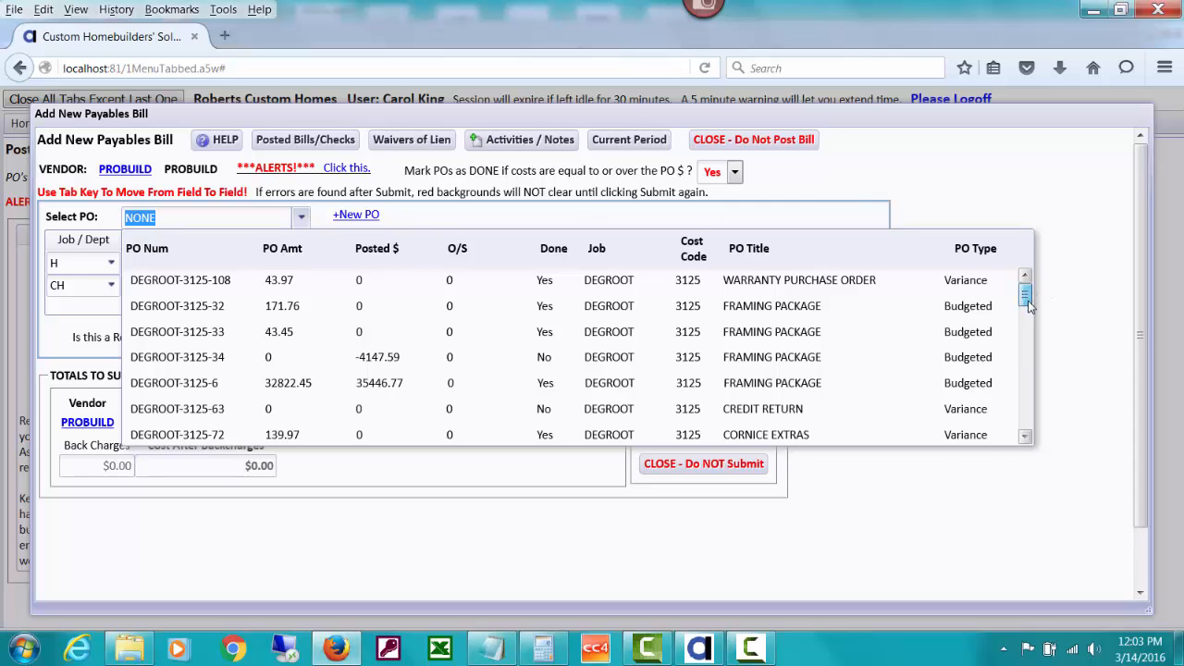
drag(1028, 305, 1025, 383)
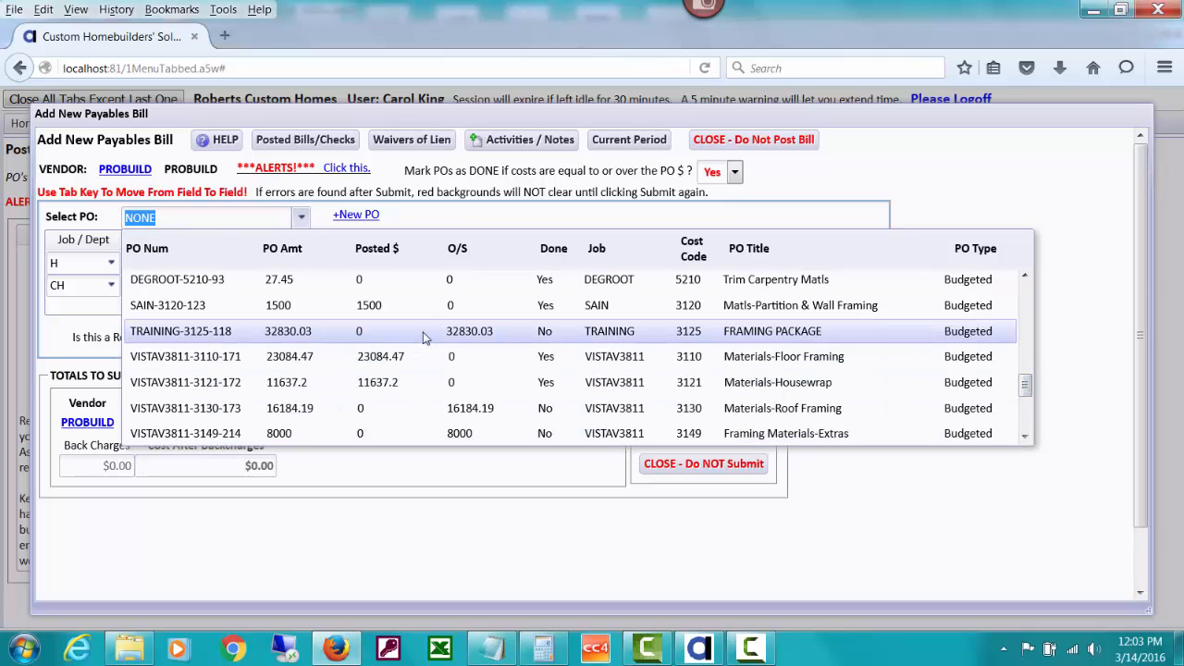
click(469, 413)
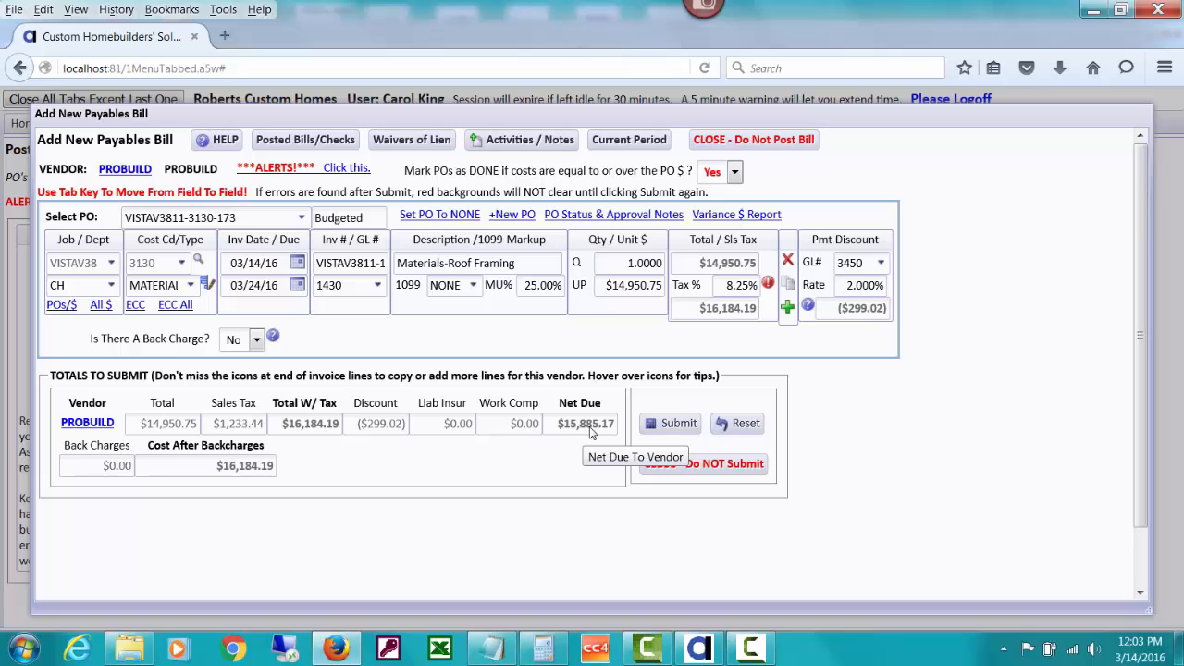
click(663, 427)
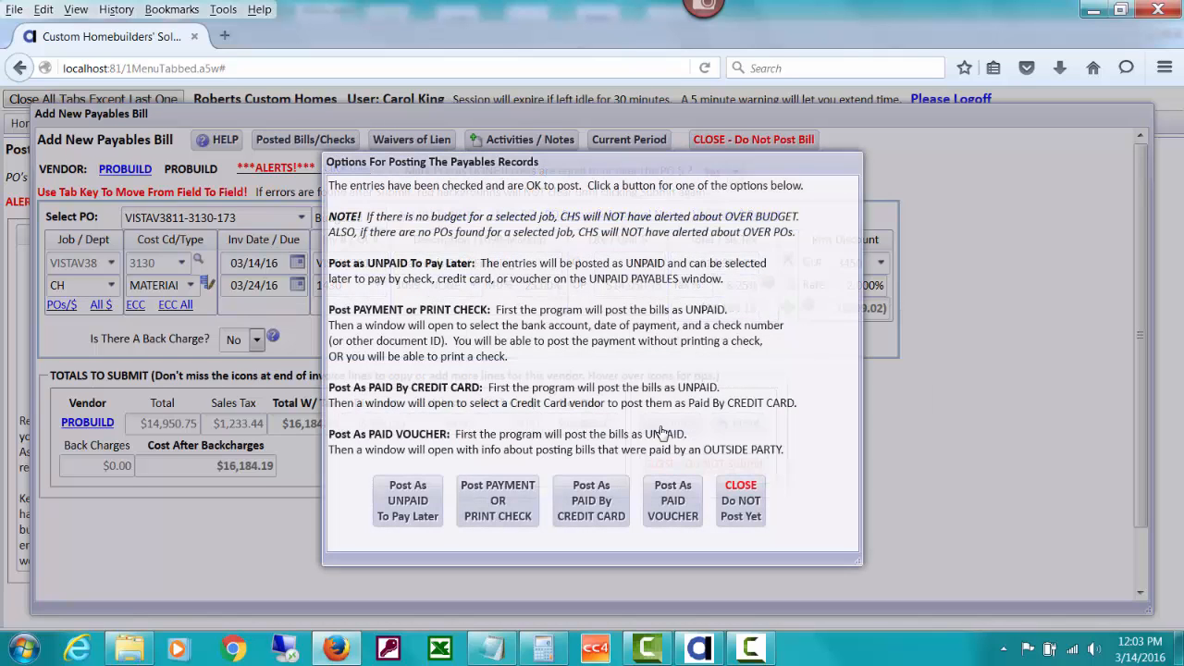
click(430, 500)
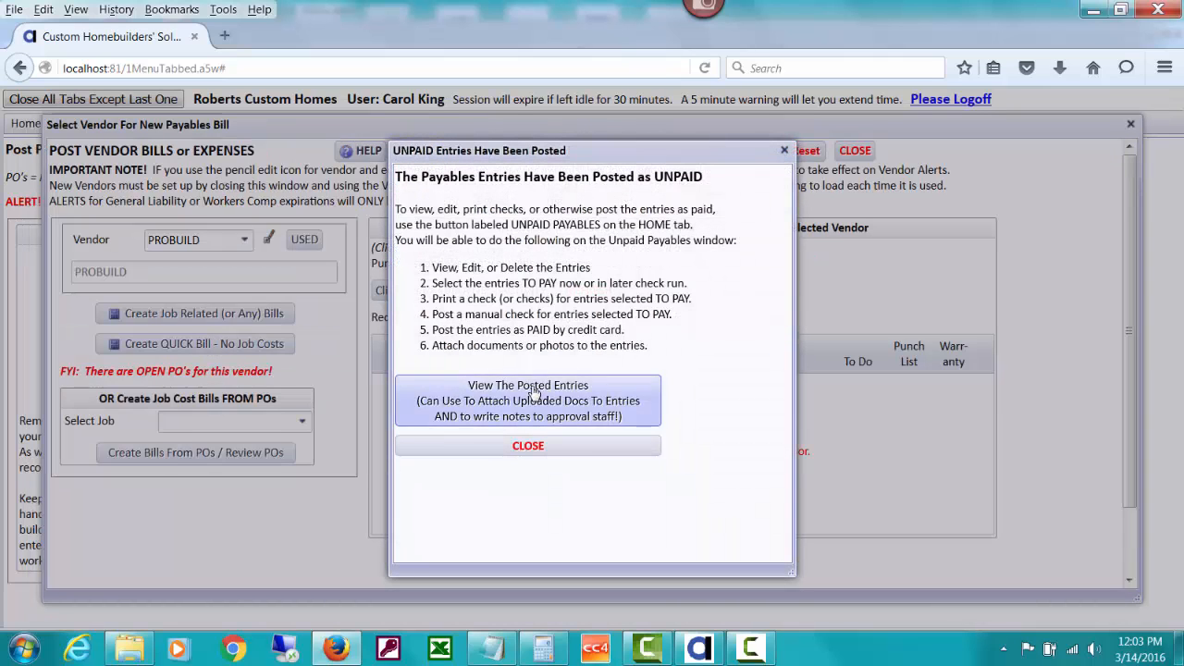
View the posted entries of the new PROBUILD bill, and close the ledger and the posting confirmation
click(534, 393)
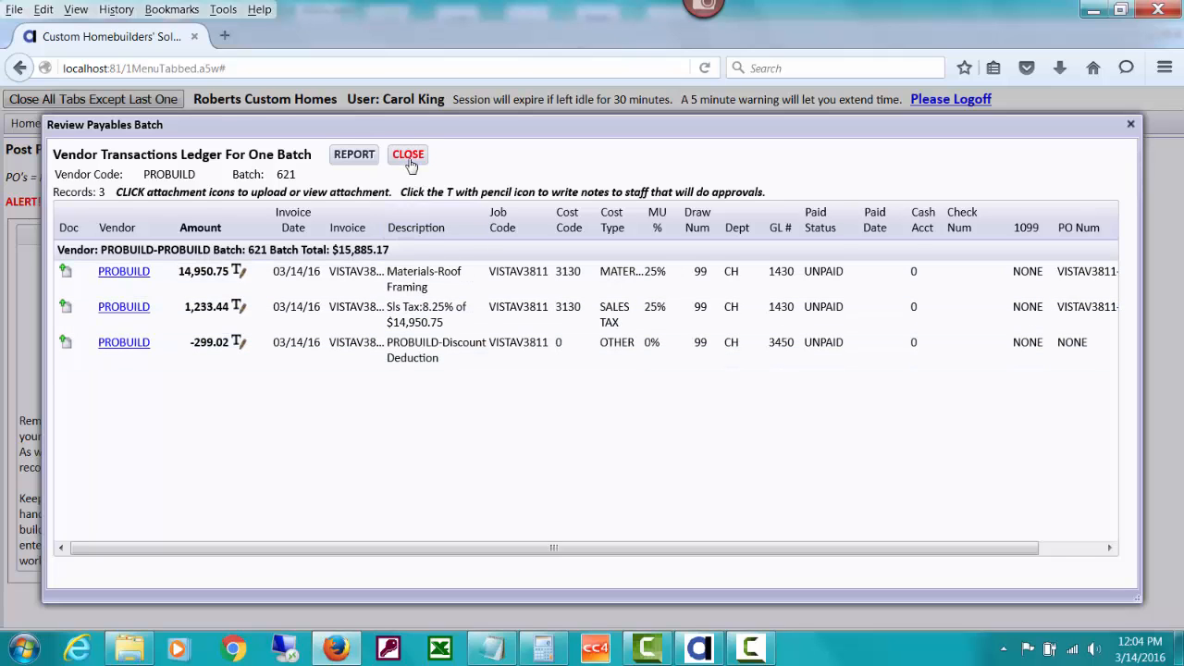
click(408, 154)
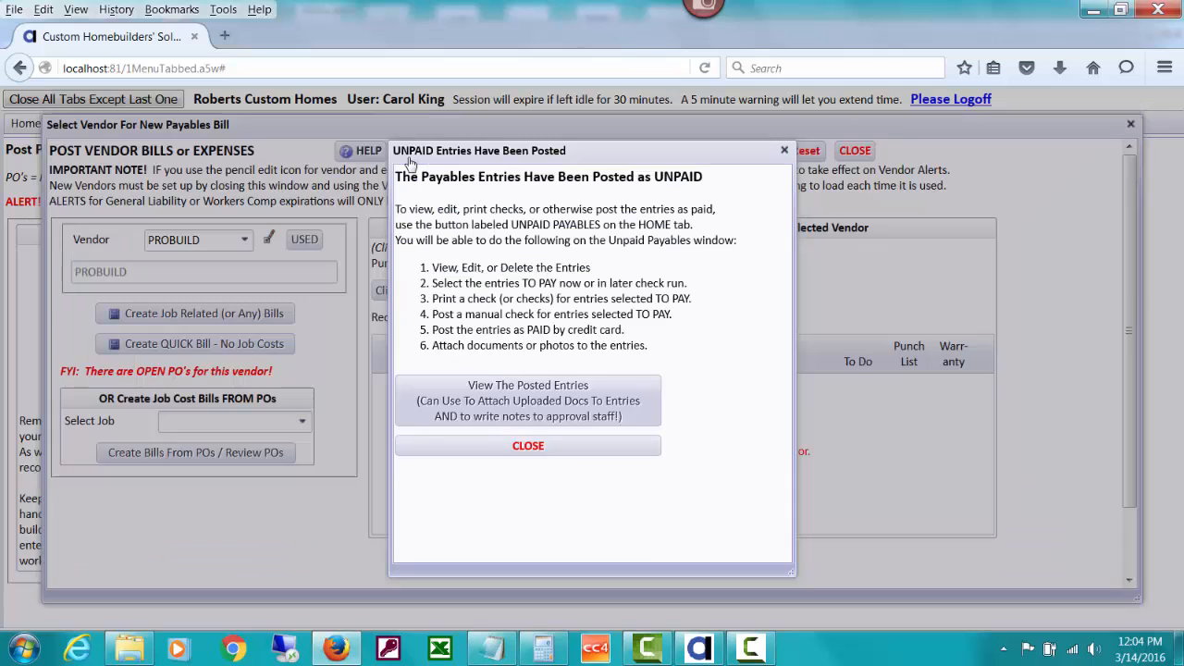
click(571, 447)
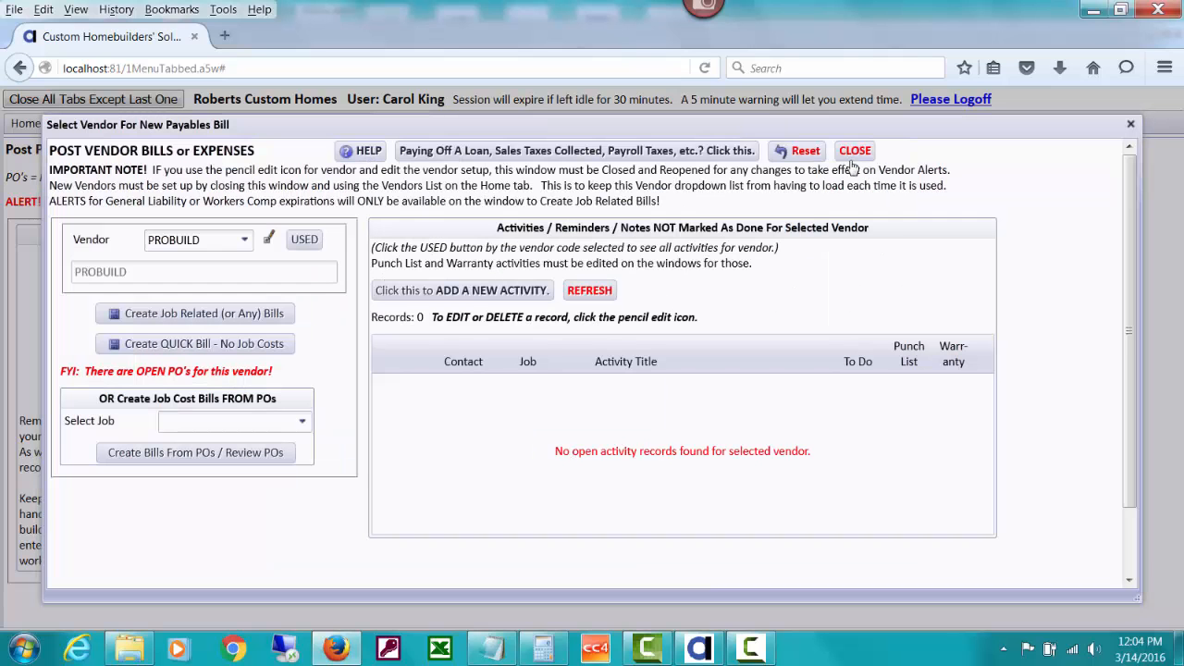
Close the vendor bill selection, review the unpaid payables bills for the vendor PROBUILD only, and close that list
click(854, 151)
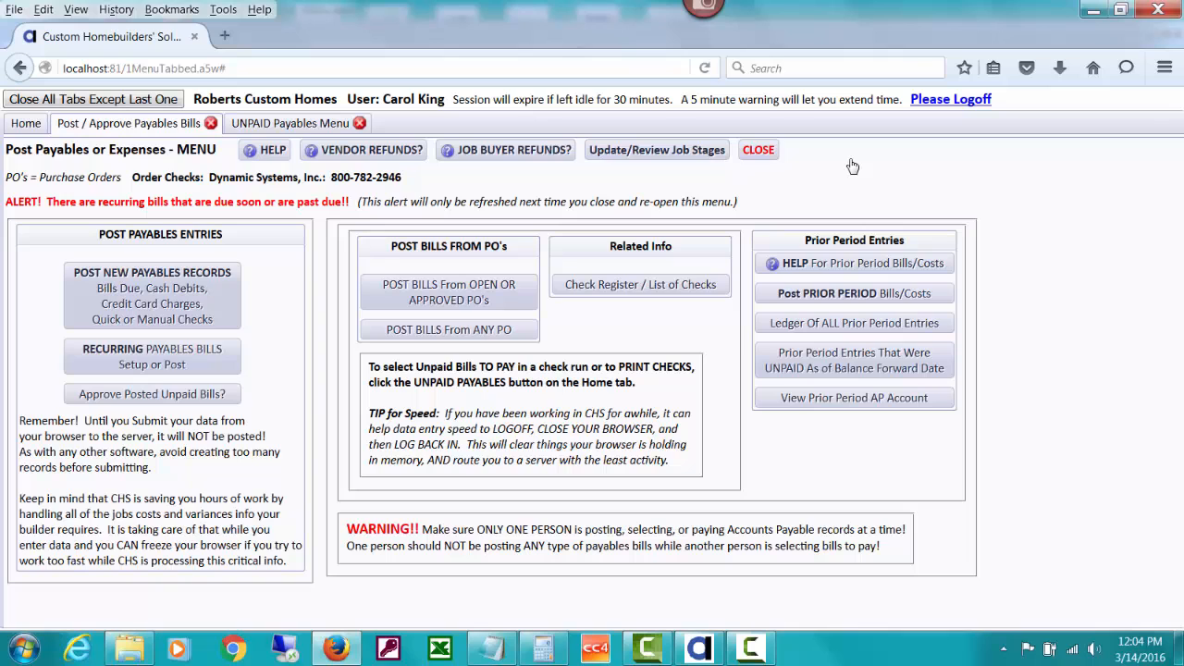
click(242, 126)
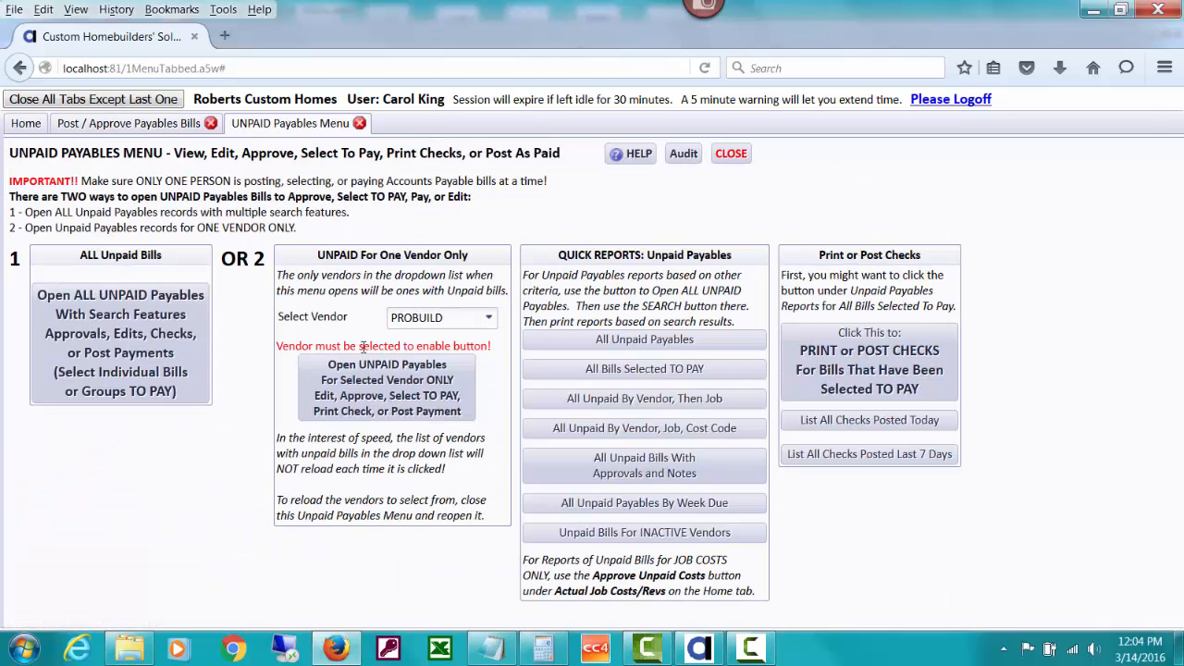
click(402, 392)
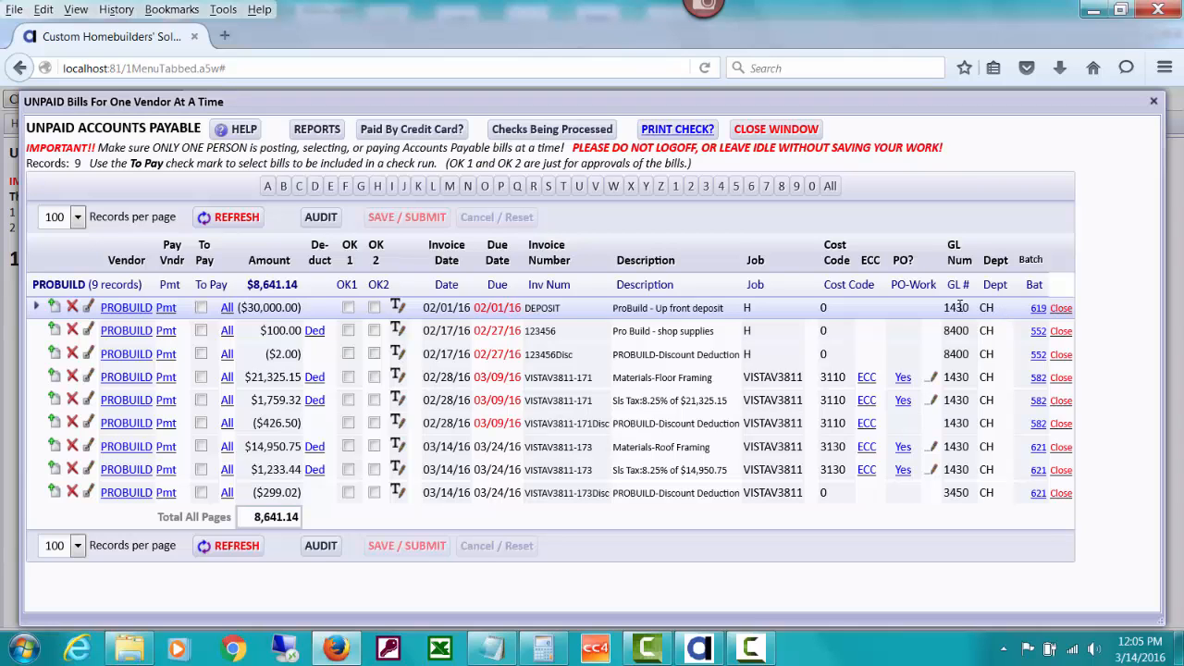
click(760, 131)
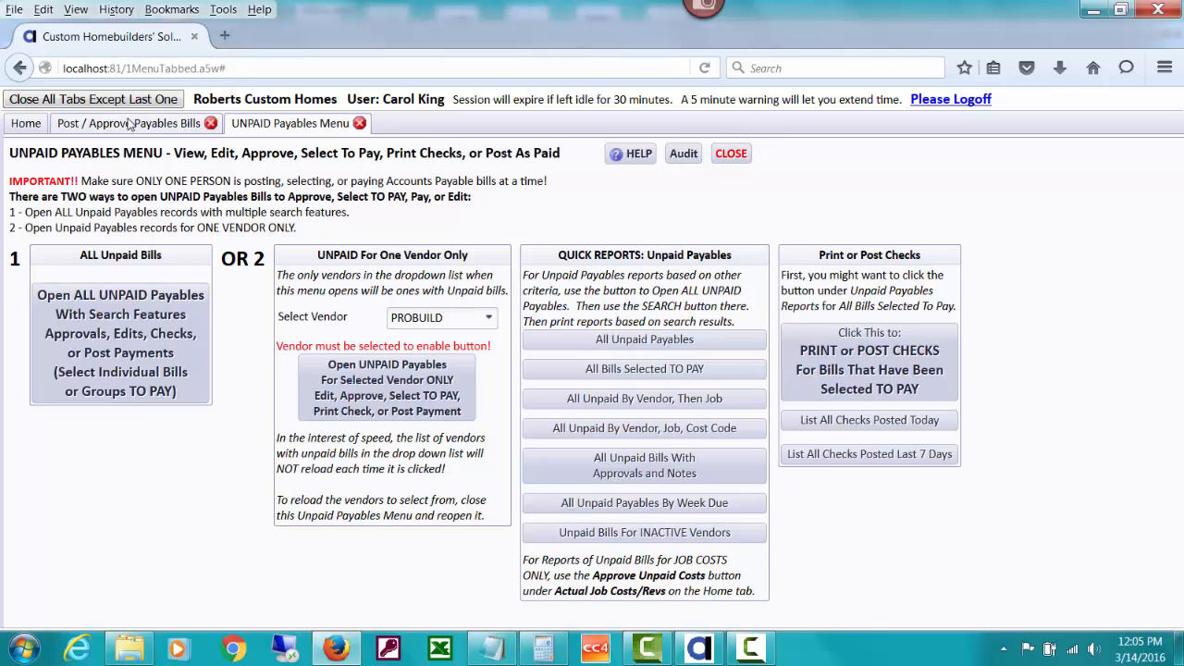
Open the general ledgers menu and set the quick search to GL dates 02/01/2016 through 03/31/2016 and GL account 1430
click(26, 123)
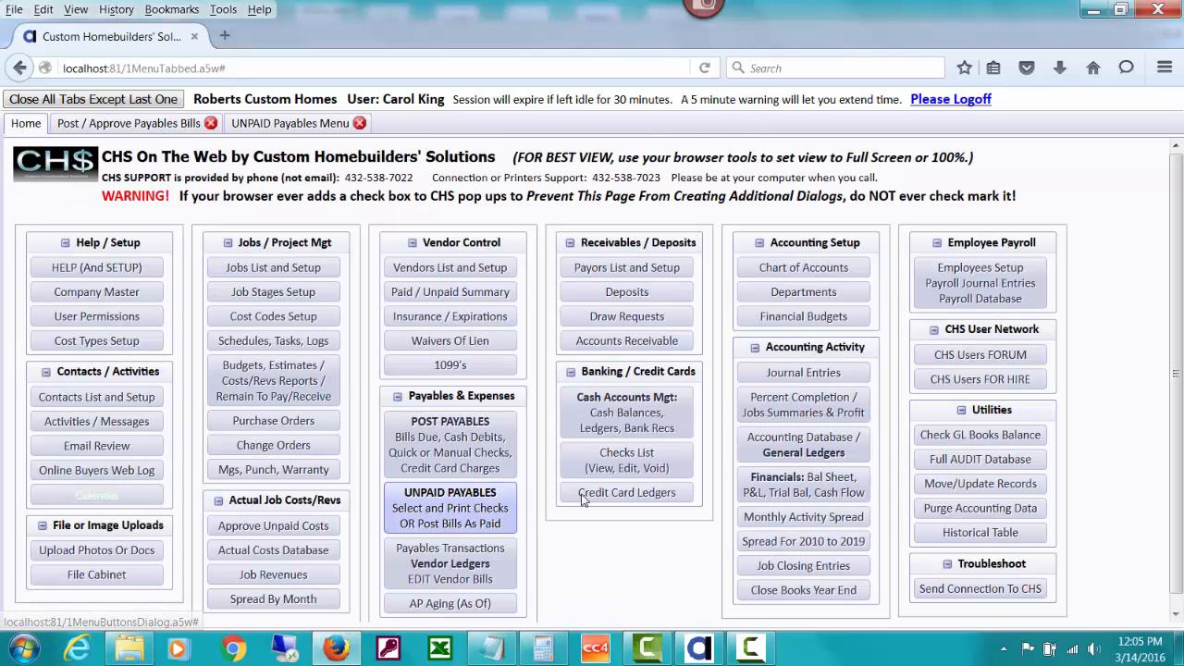
click(793, 446)
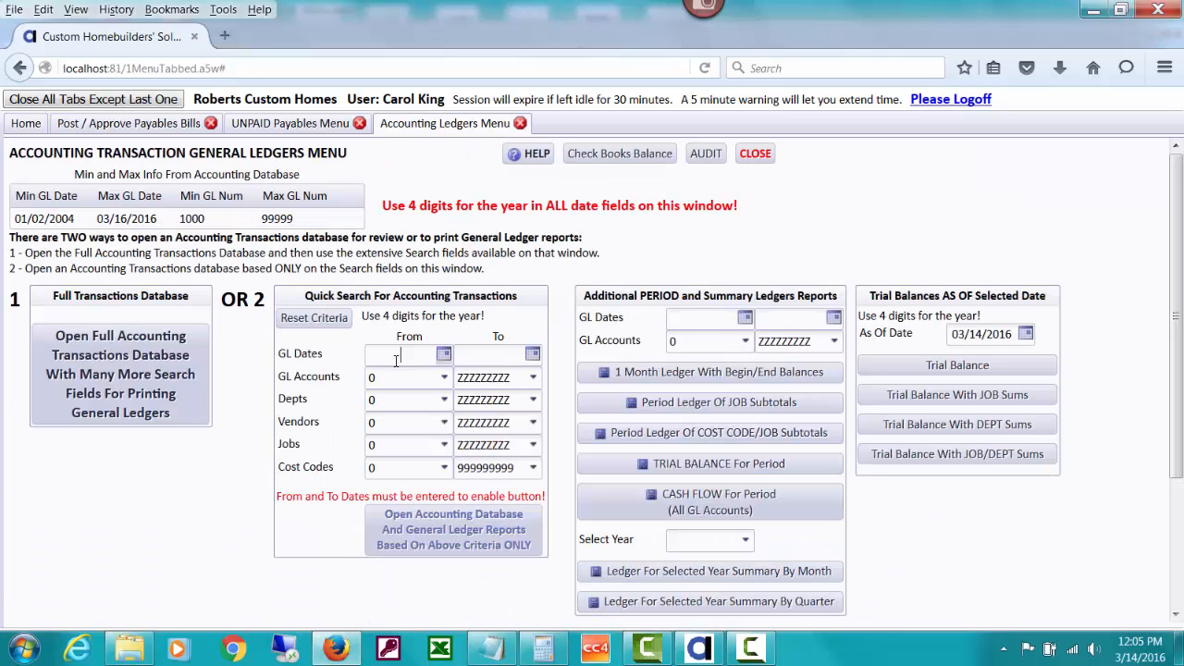
text(02/01/2016)
key(Tab)
text(03/31/2016)
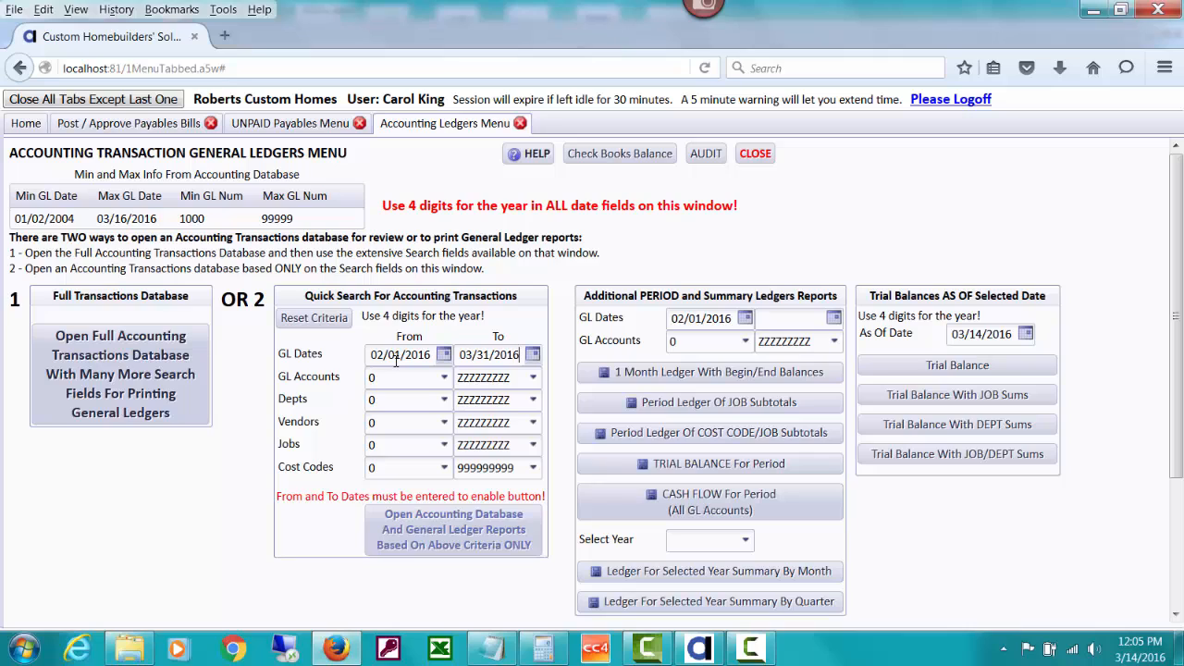
key(Tab)
text(1430)
key(Tab)
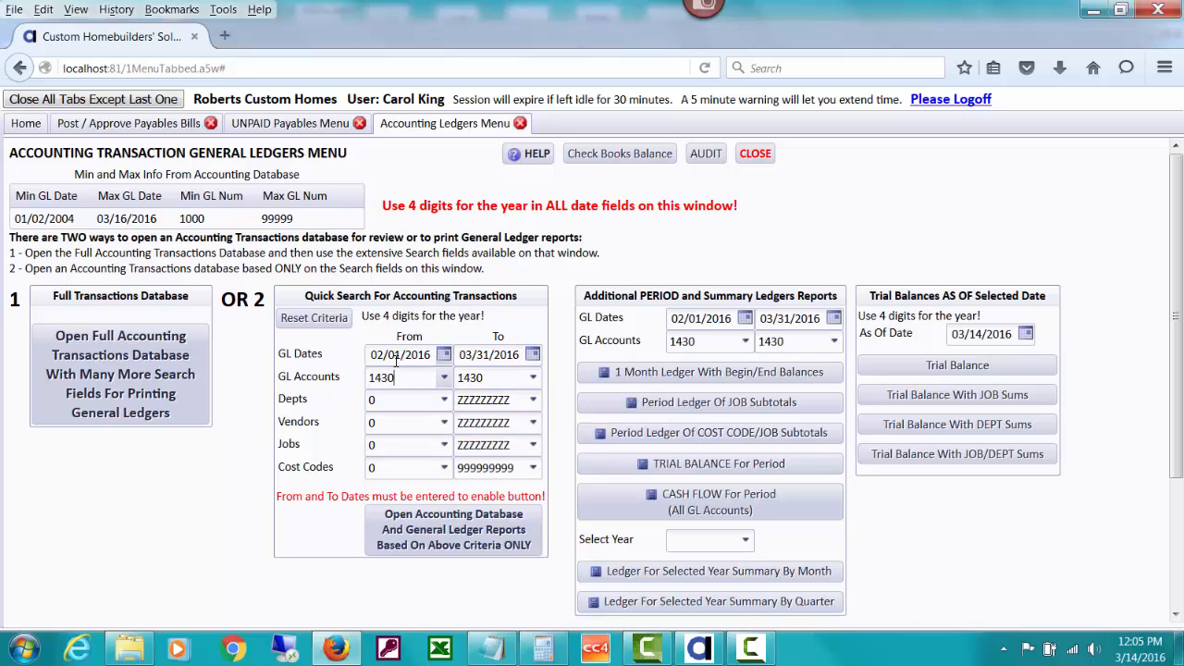
Limit the quick search to overhead job H, examine the matching accounting transactions, and close the results
click(407, 446)
text(h)
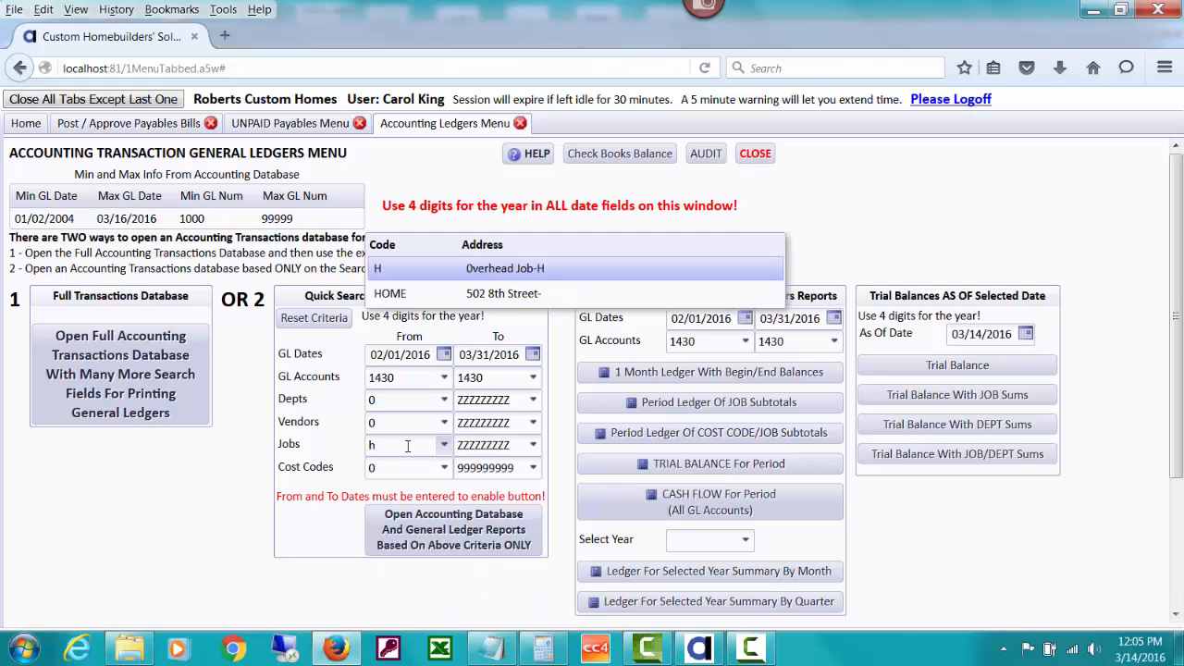
click(422, 277)
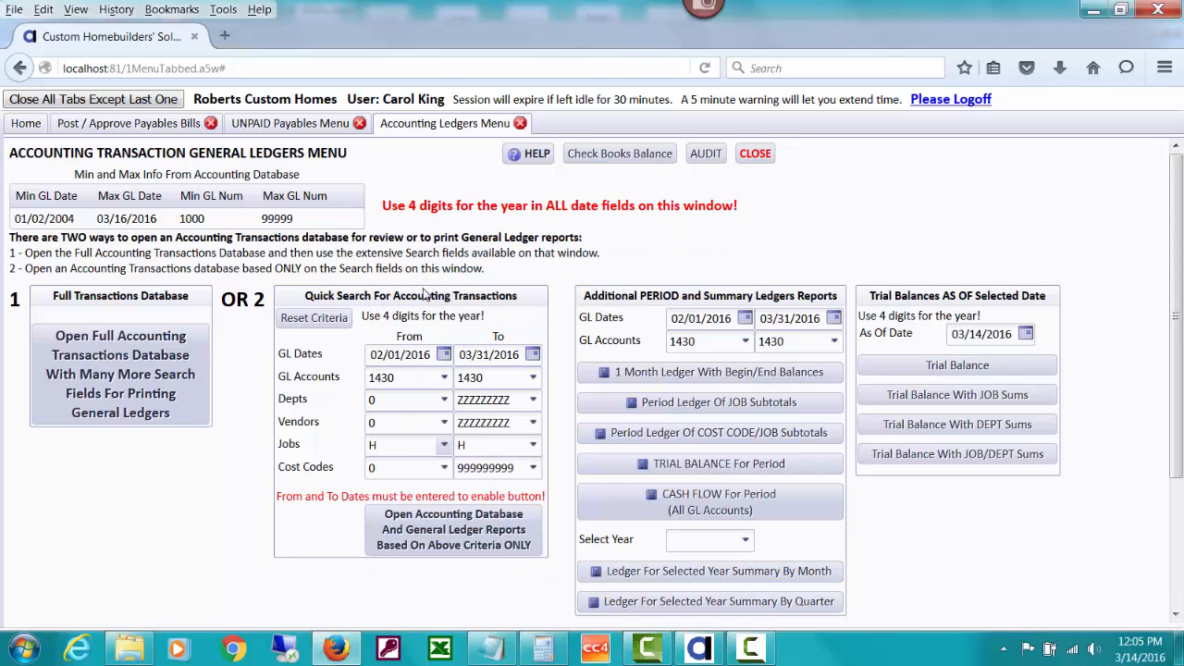
click(429, 541)
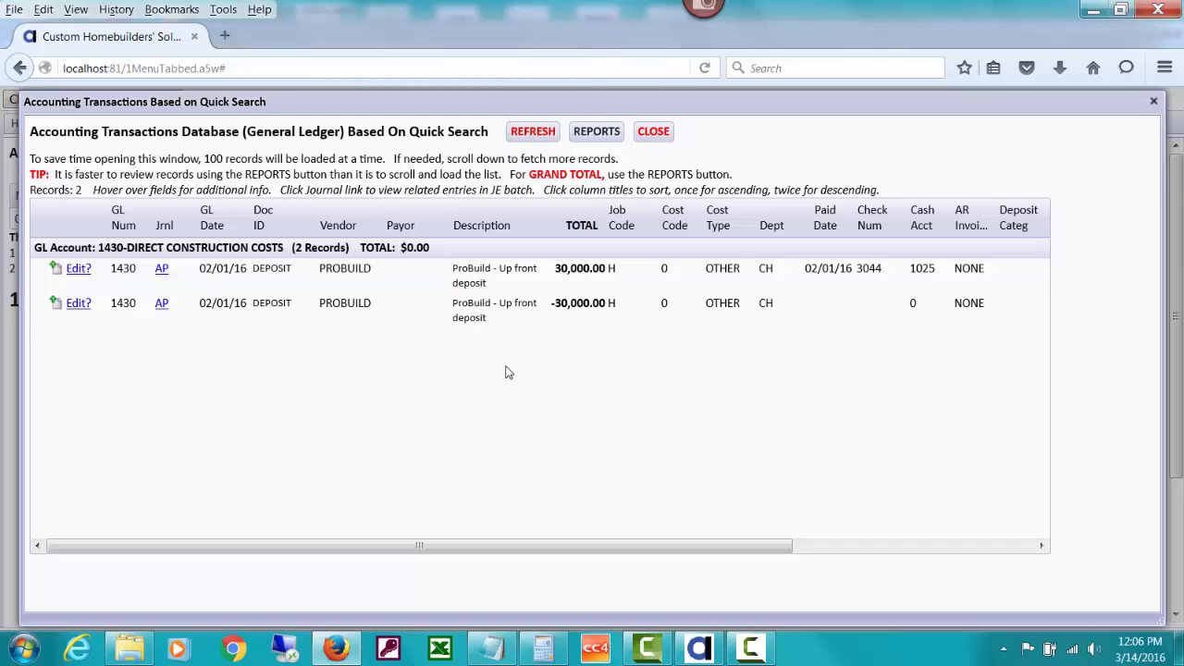
click(648, 134)
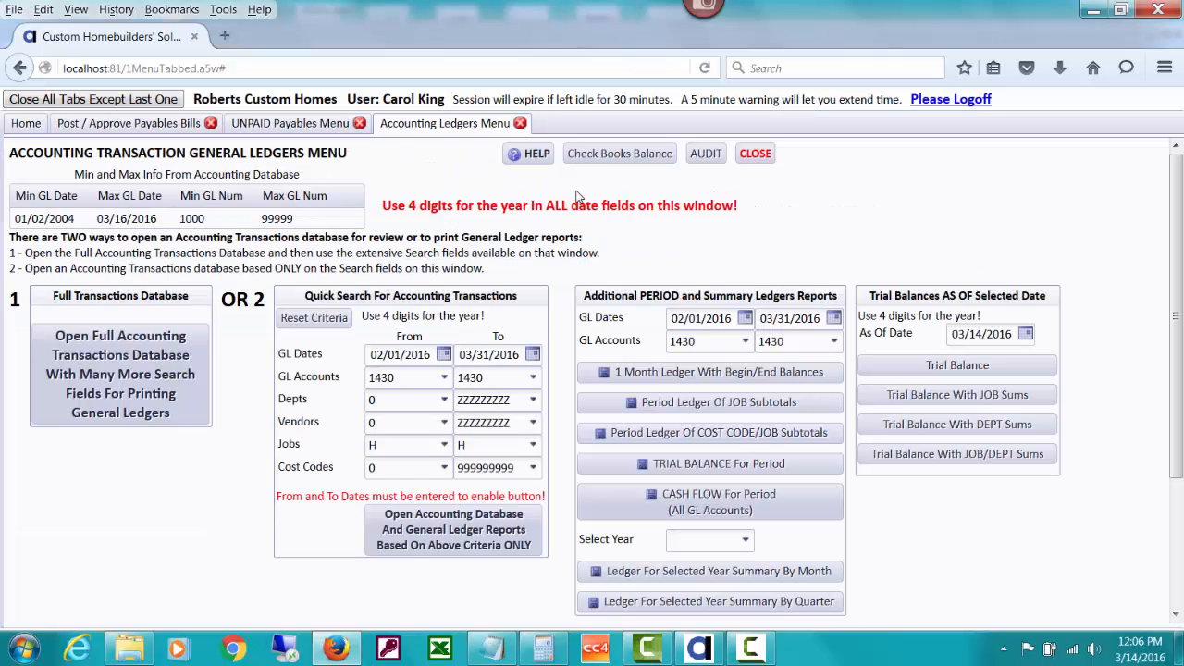